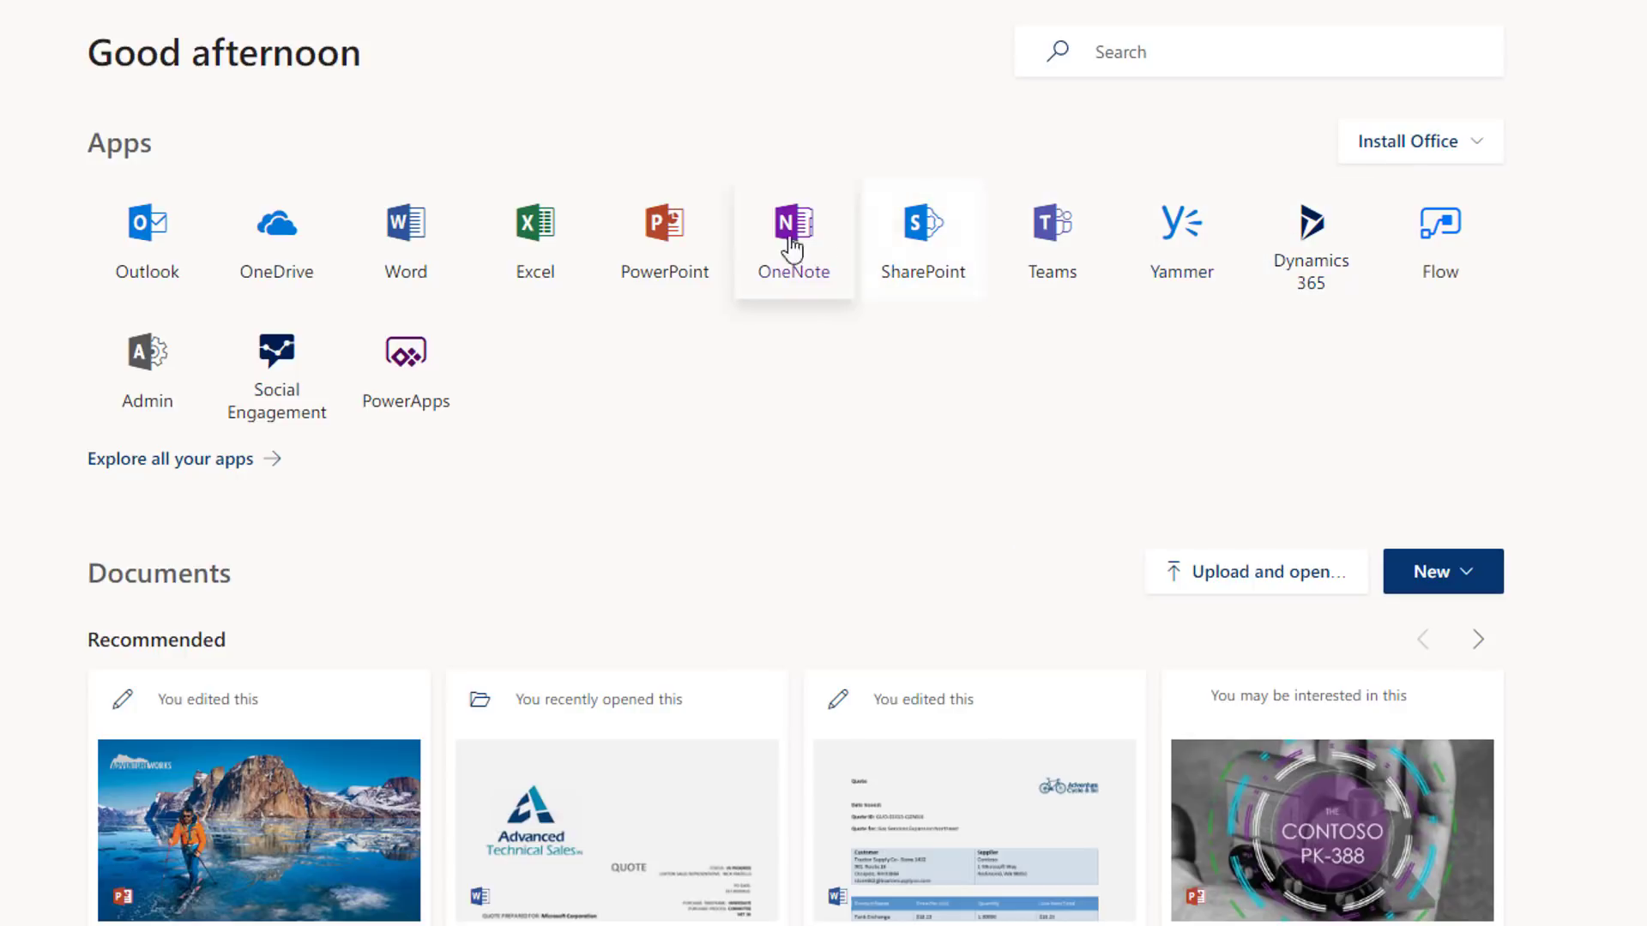
Open the CafeX scheduled maintenance email and view its Dynamics 365 tracked-regarding details
{"action": "left_click", "coordinate": [148, 240]}
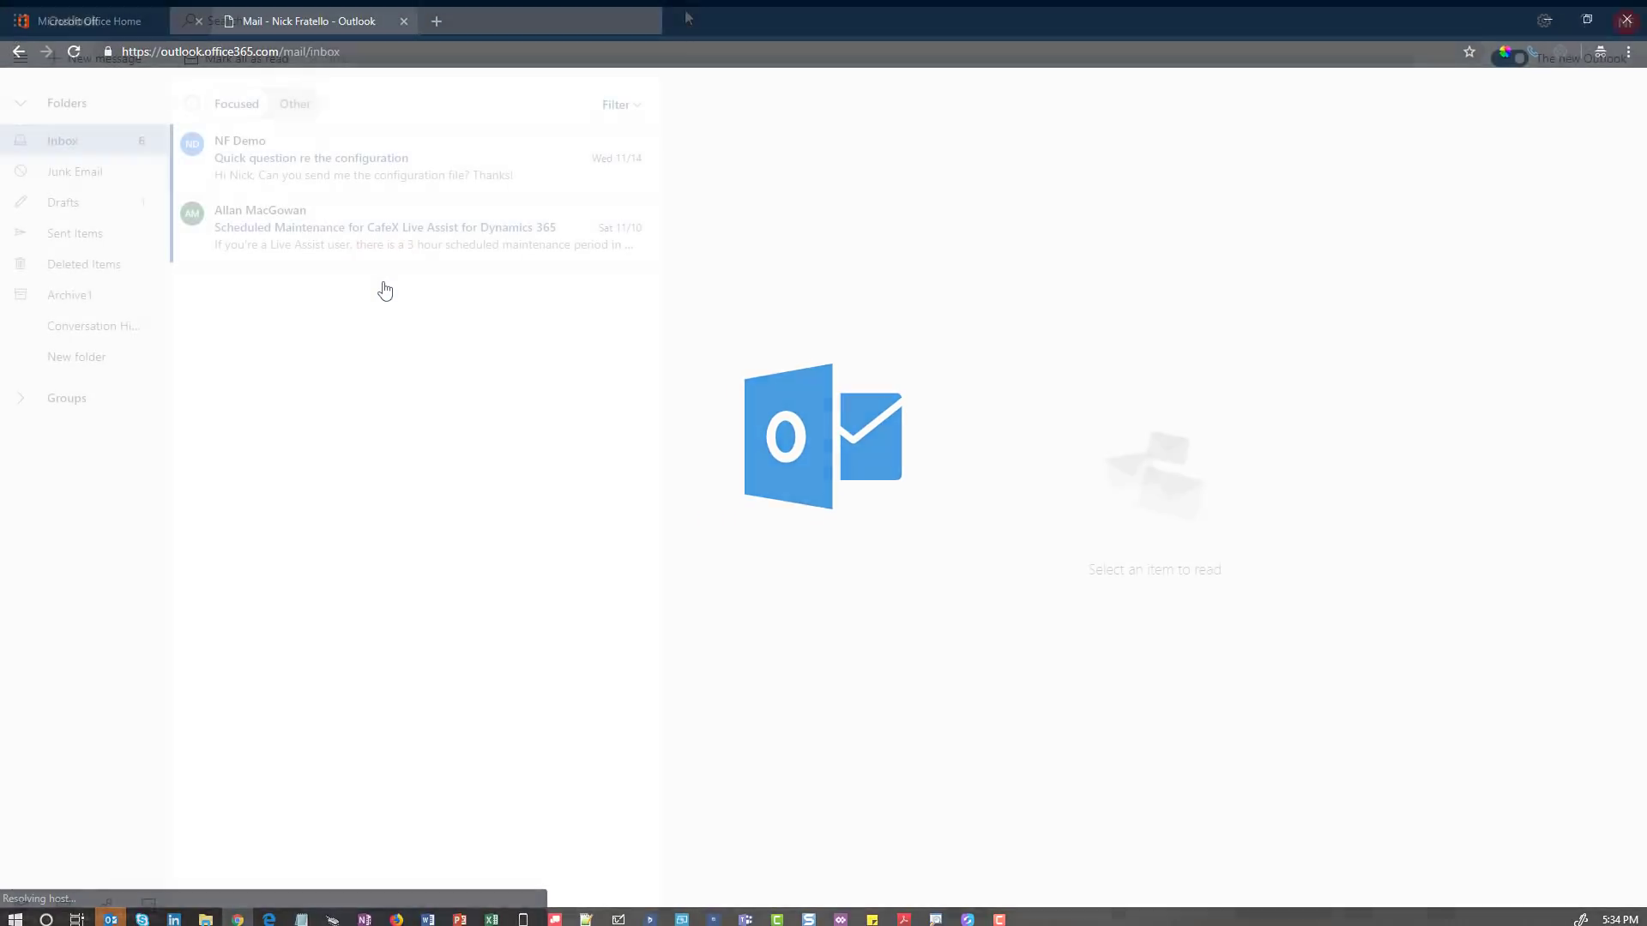
{"action": "left_click", "coordinate": [546, 210]}
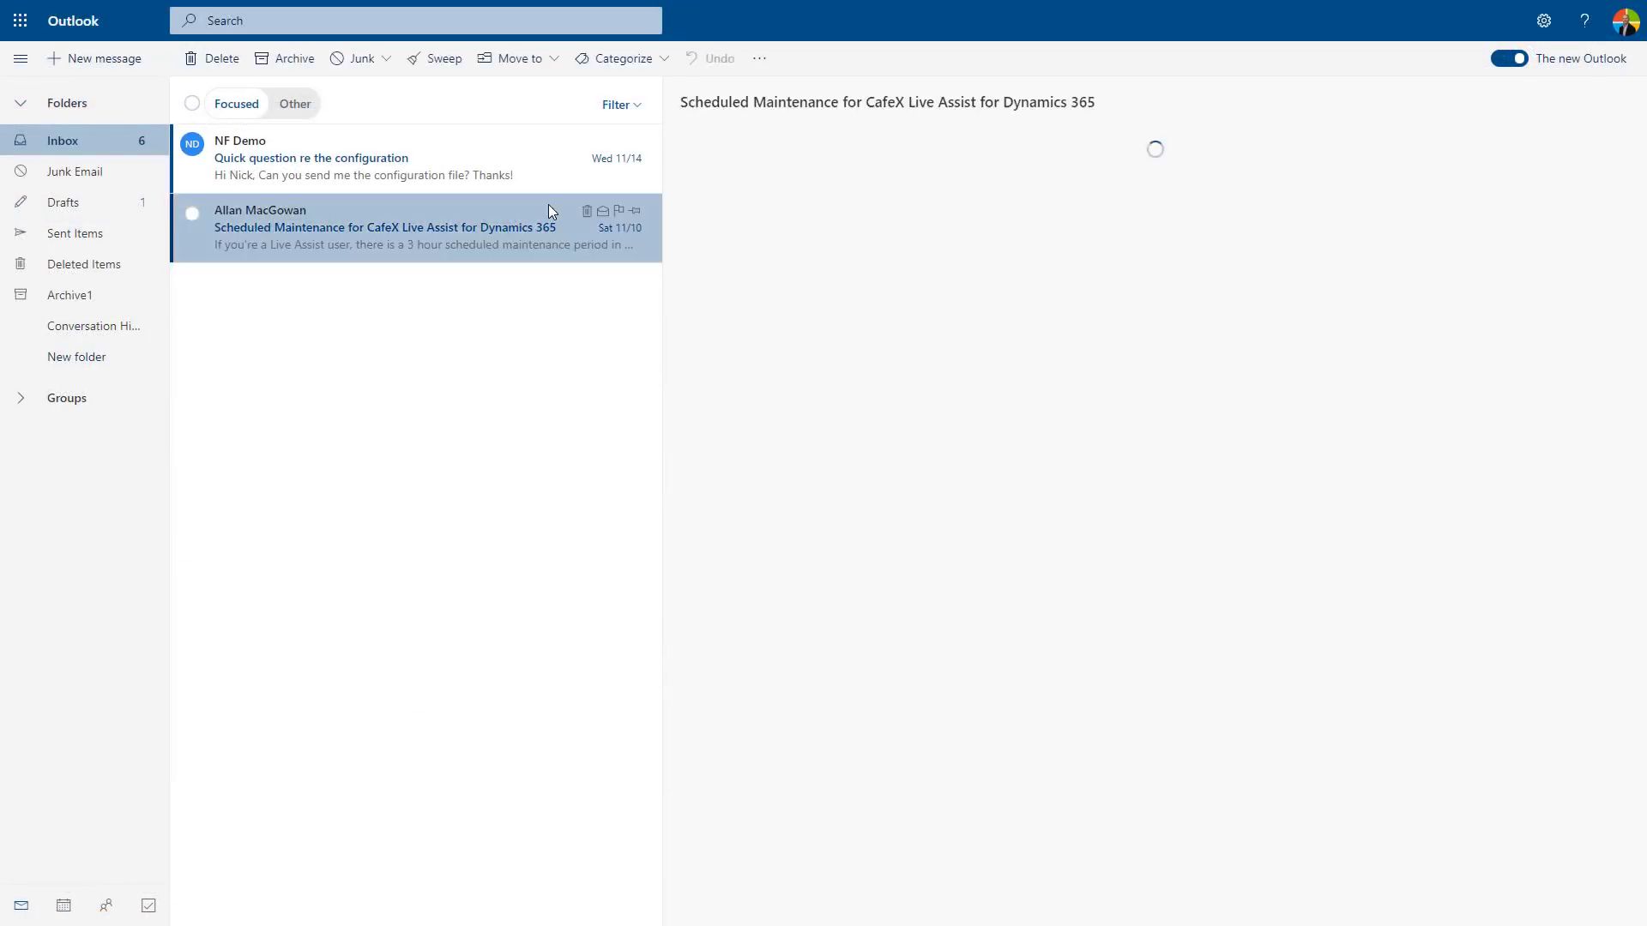
{"action": "left_click", "coordinate": [1604, 151]}
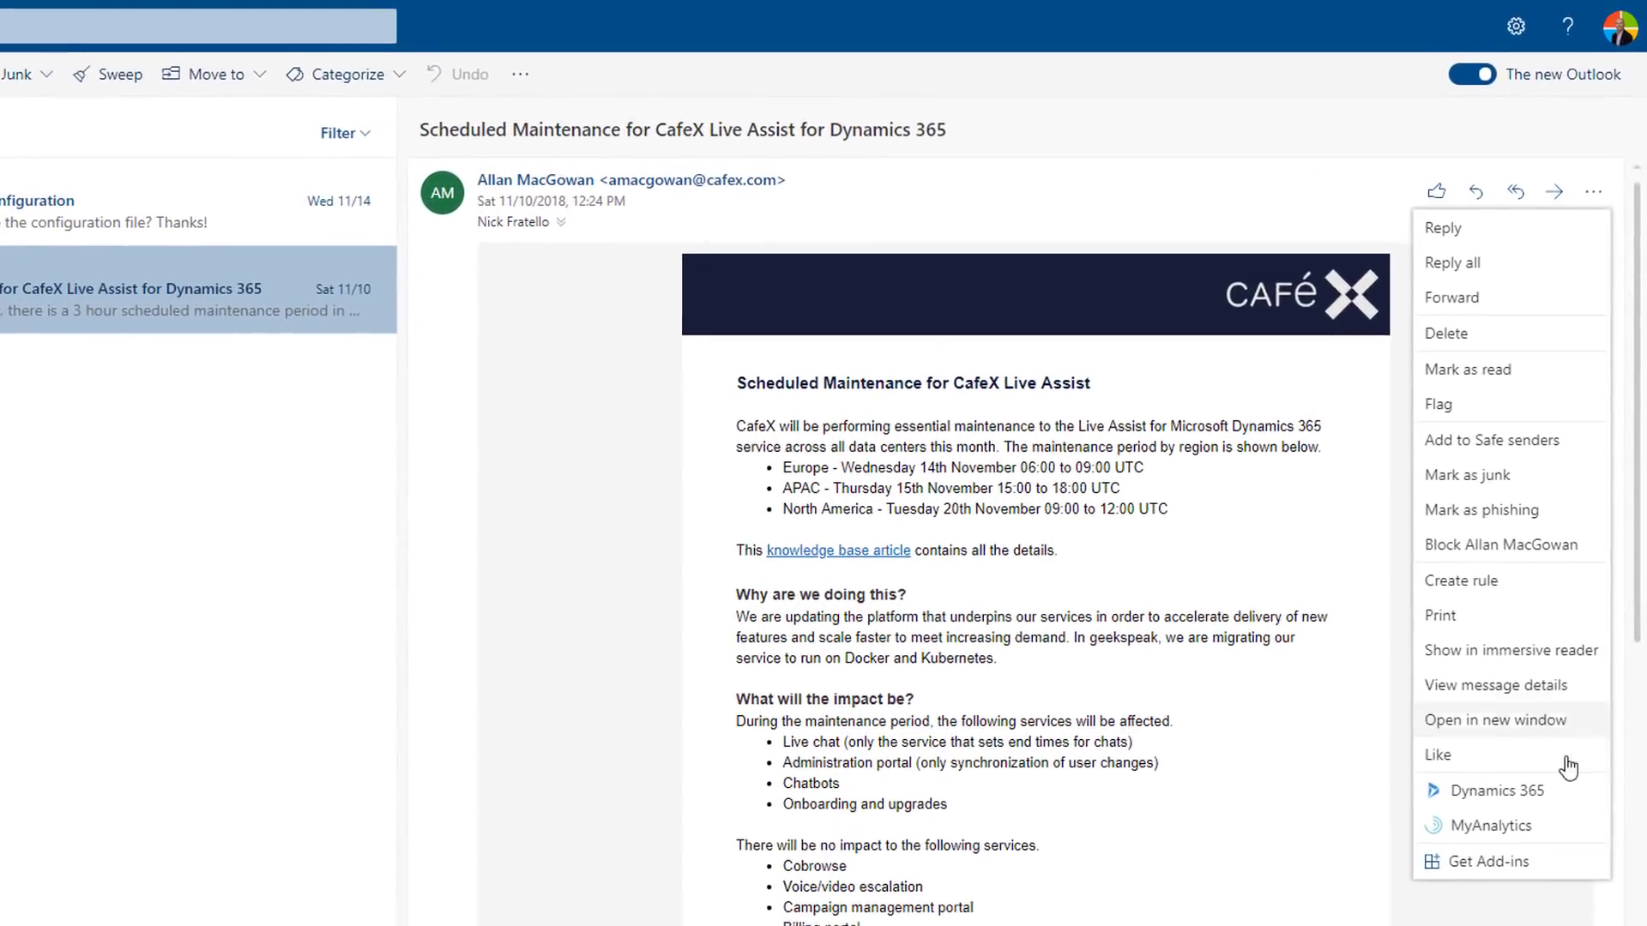
{"action": "left_click", "coordinate": [1585, 634]}
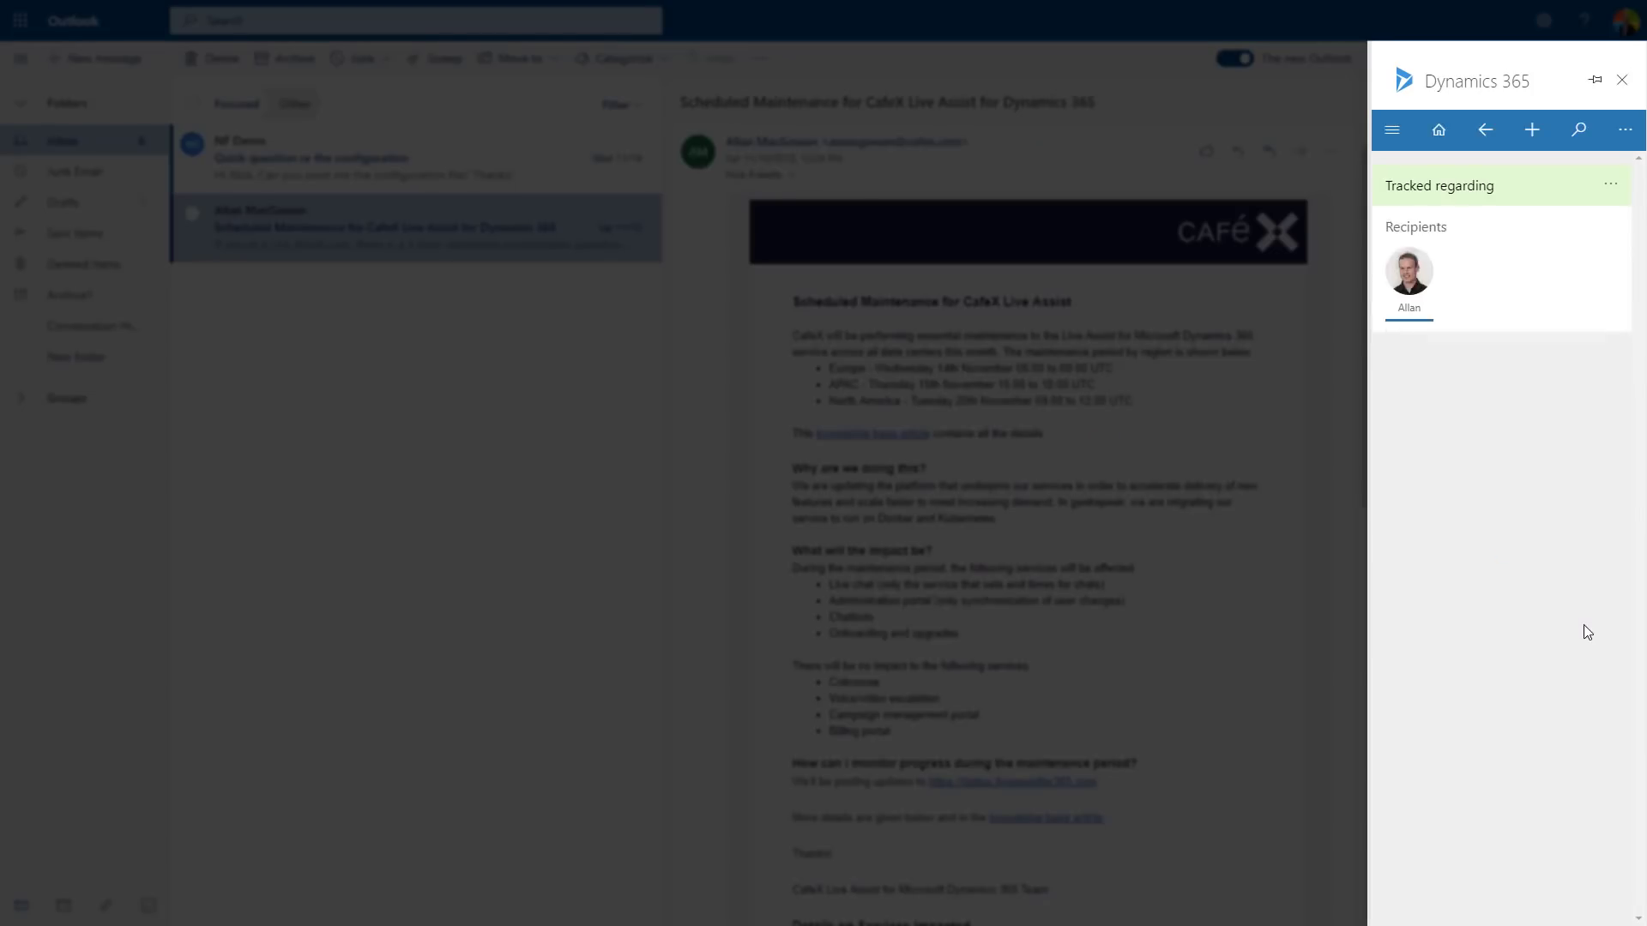
{"action": "left_click", "coordinate": [1610, 184]}
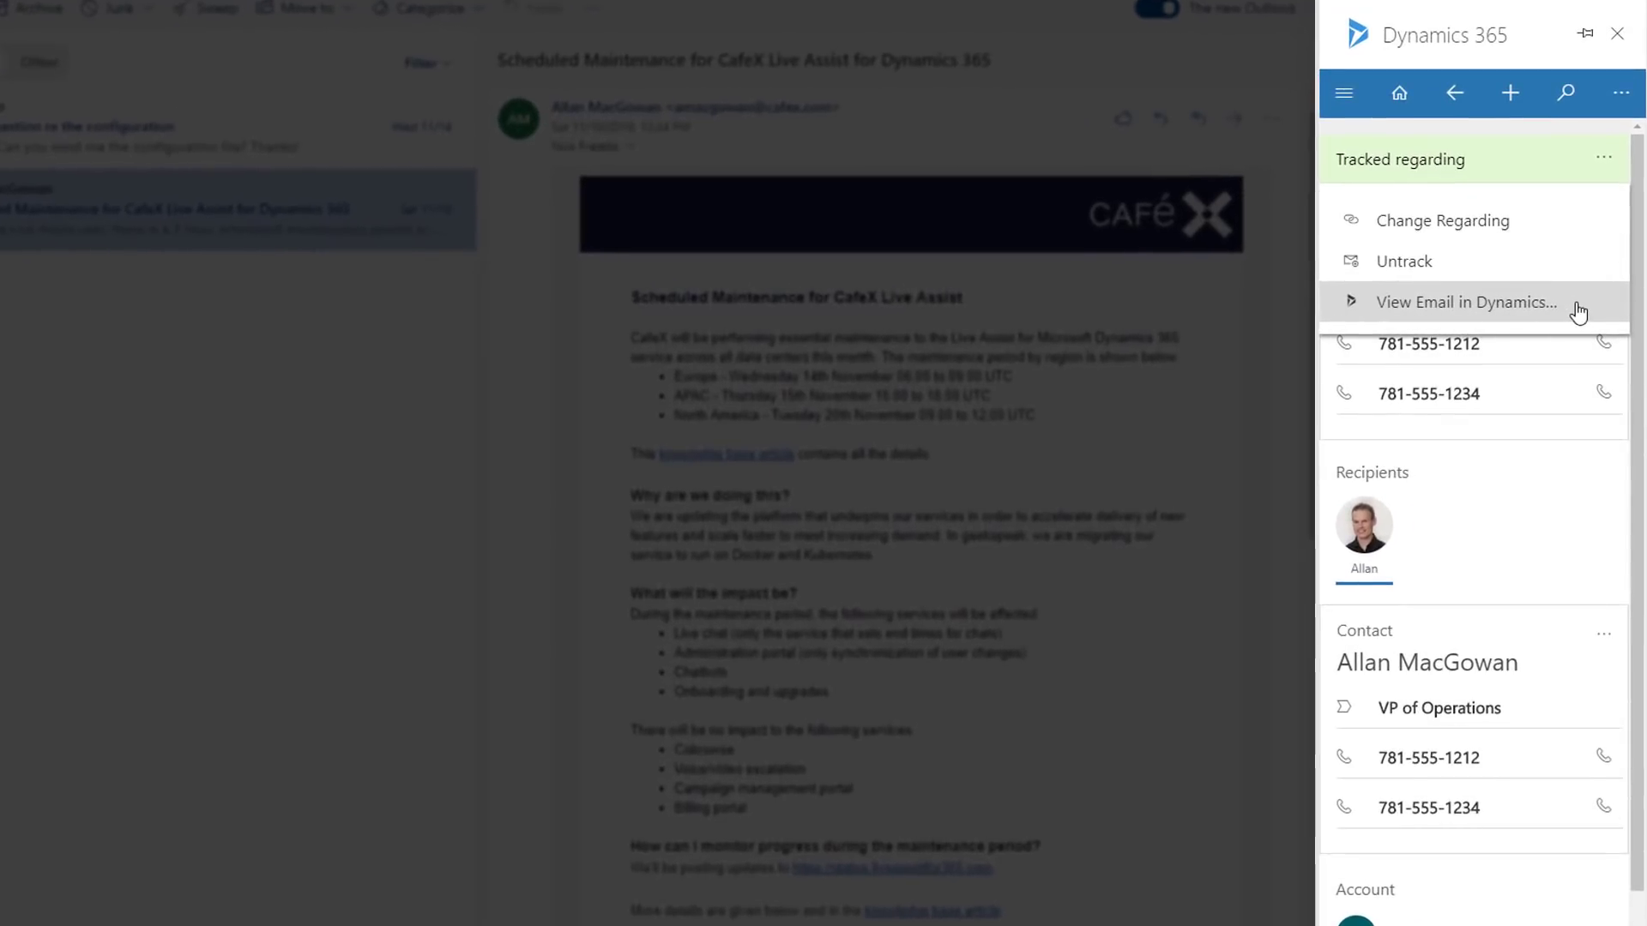
{"action": "left_click", "coordinate": [1576, 435]}
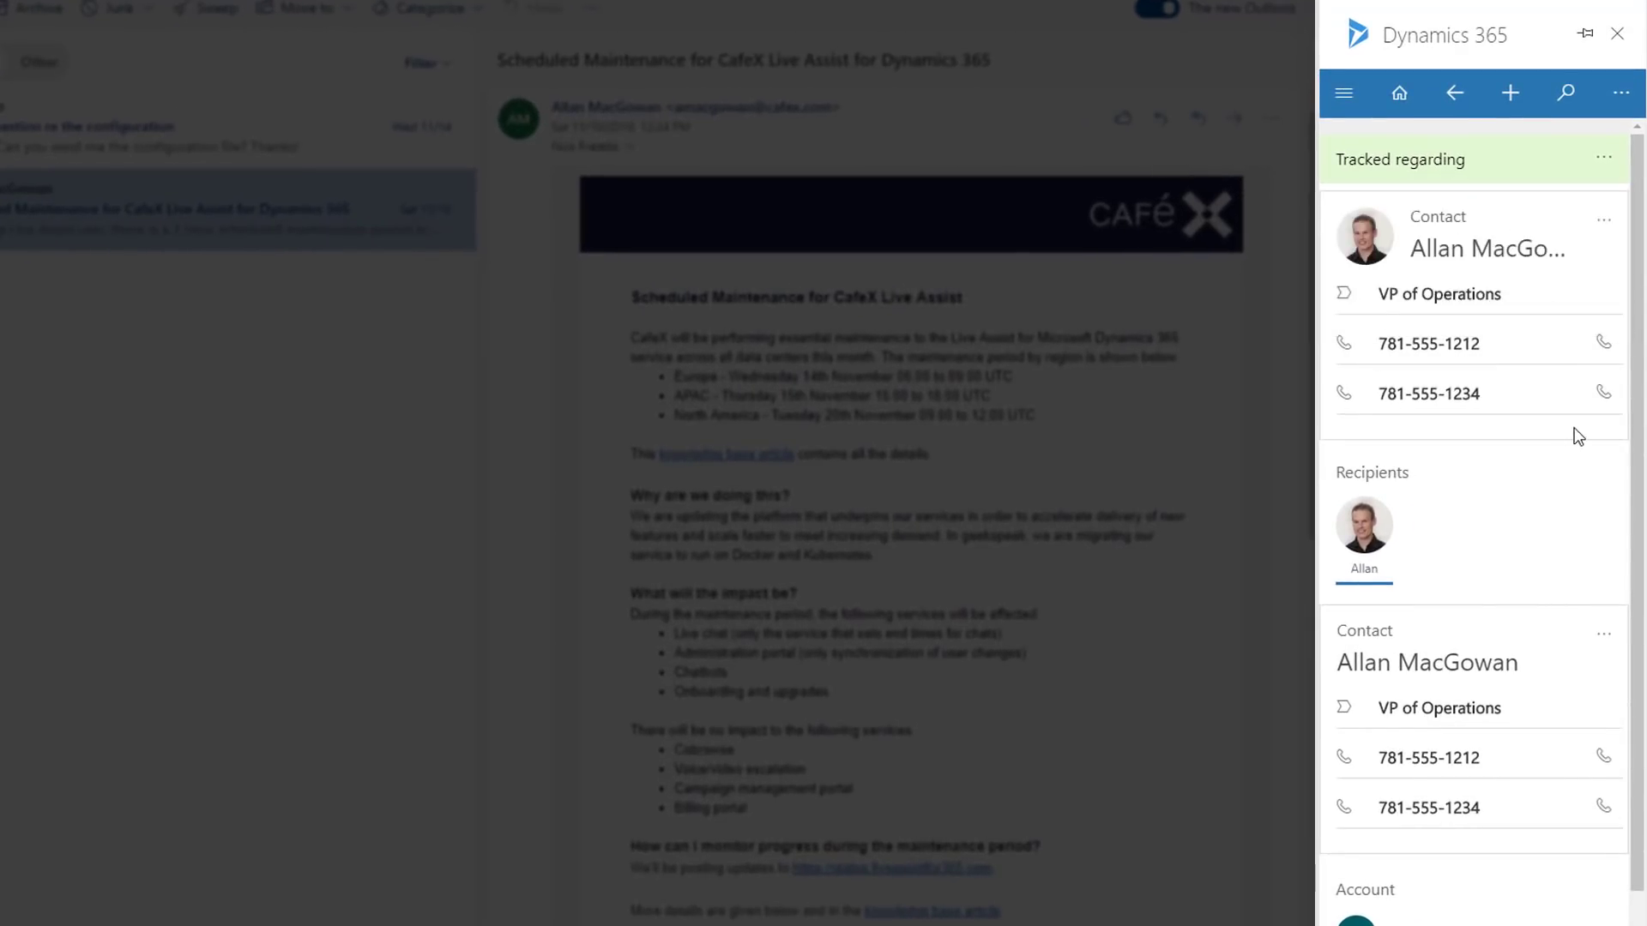
Open the sender's contact record and view their Sales Navigator icebreakers and LinkedIn profile
{"action": "left_click", "coordinate": [1464, 667]}
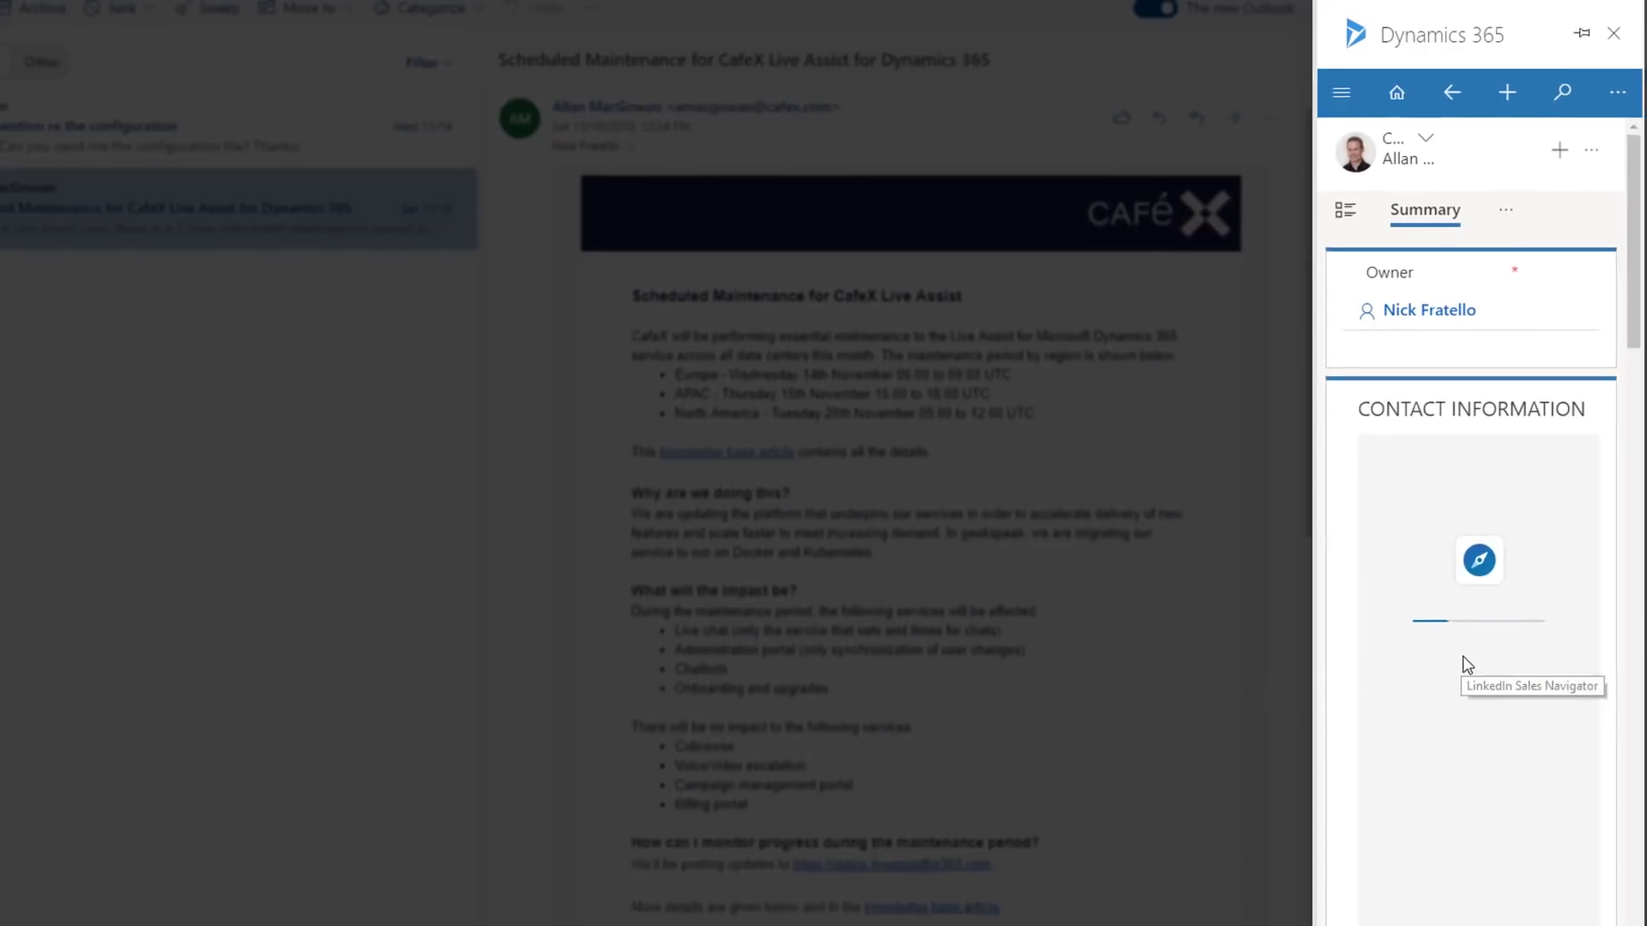
{"action": "left_click", "coordinate": [1517, 499]}
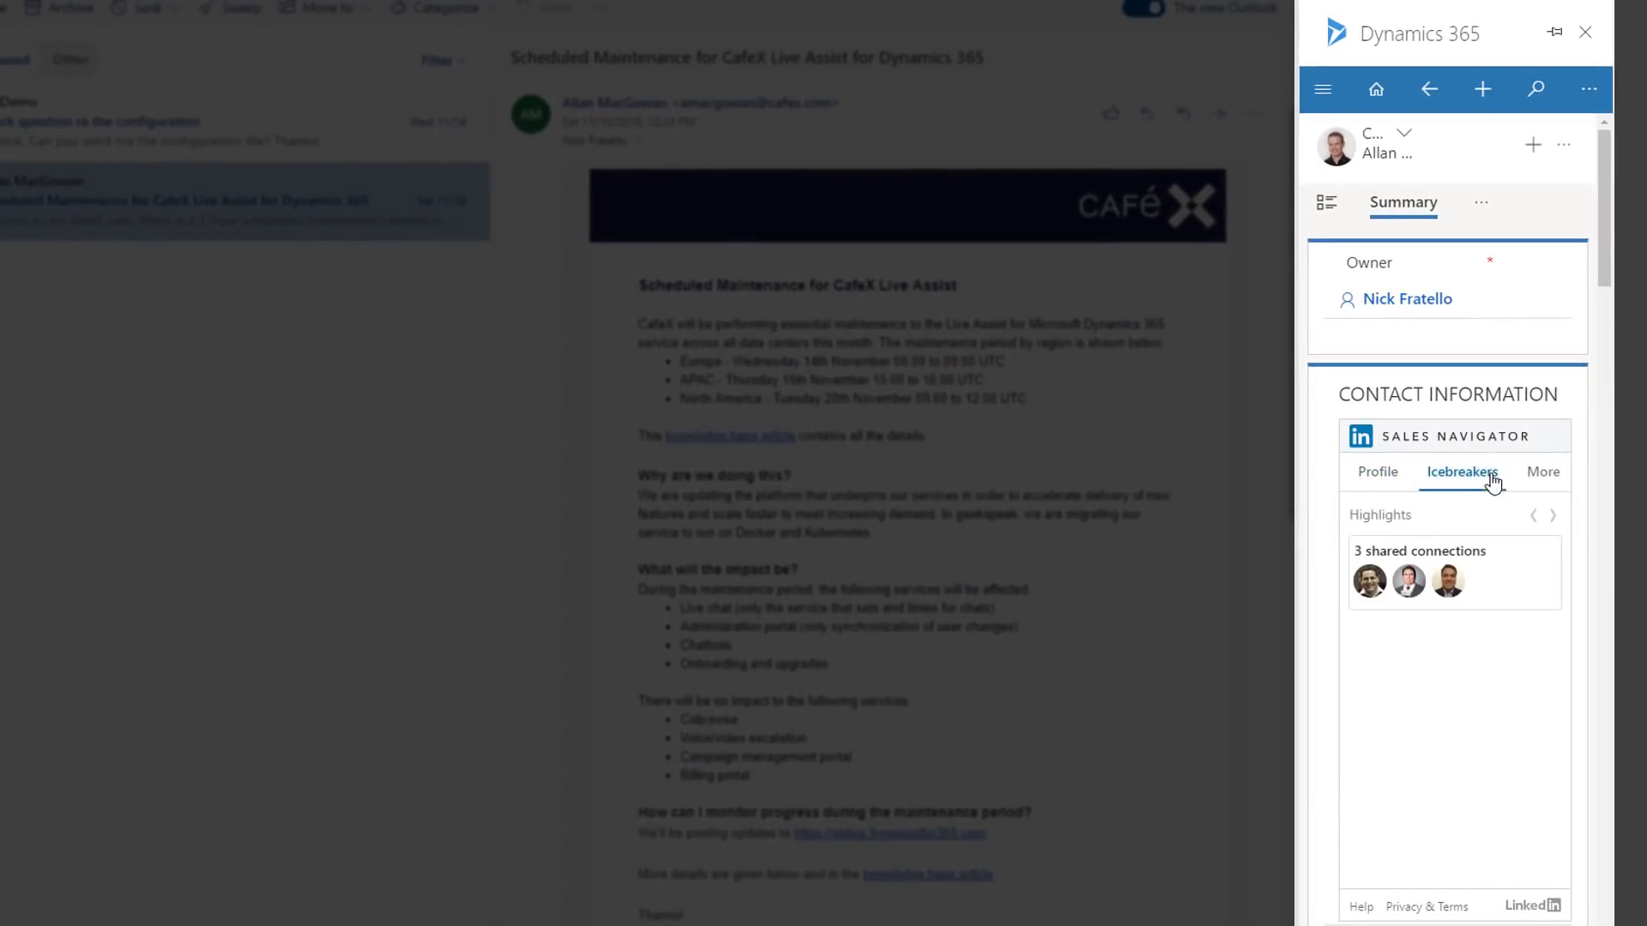
{"action": "left_click", "coordinate": [1377, 472]}
Send the contact an InMail titled 'Partnership' with the prepared message body
{"action": "left_click", "coordinate": [1544, 513]}
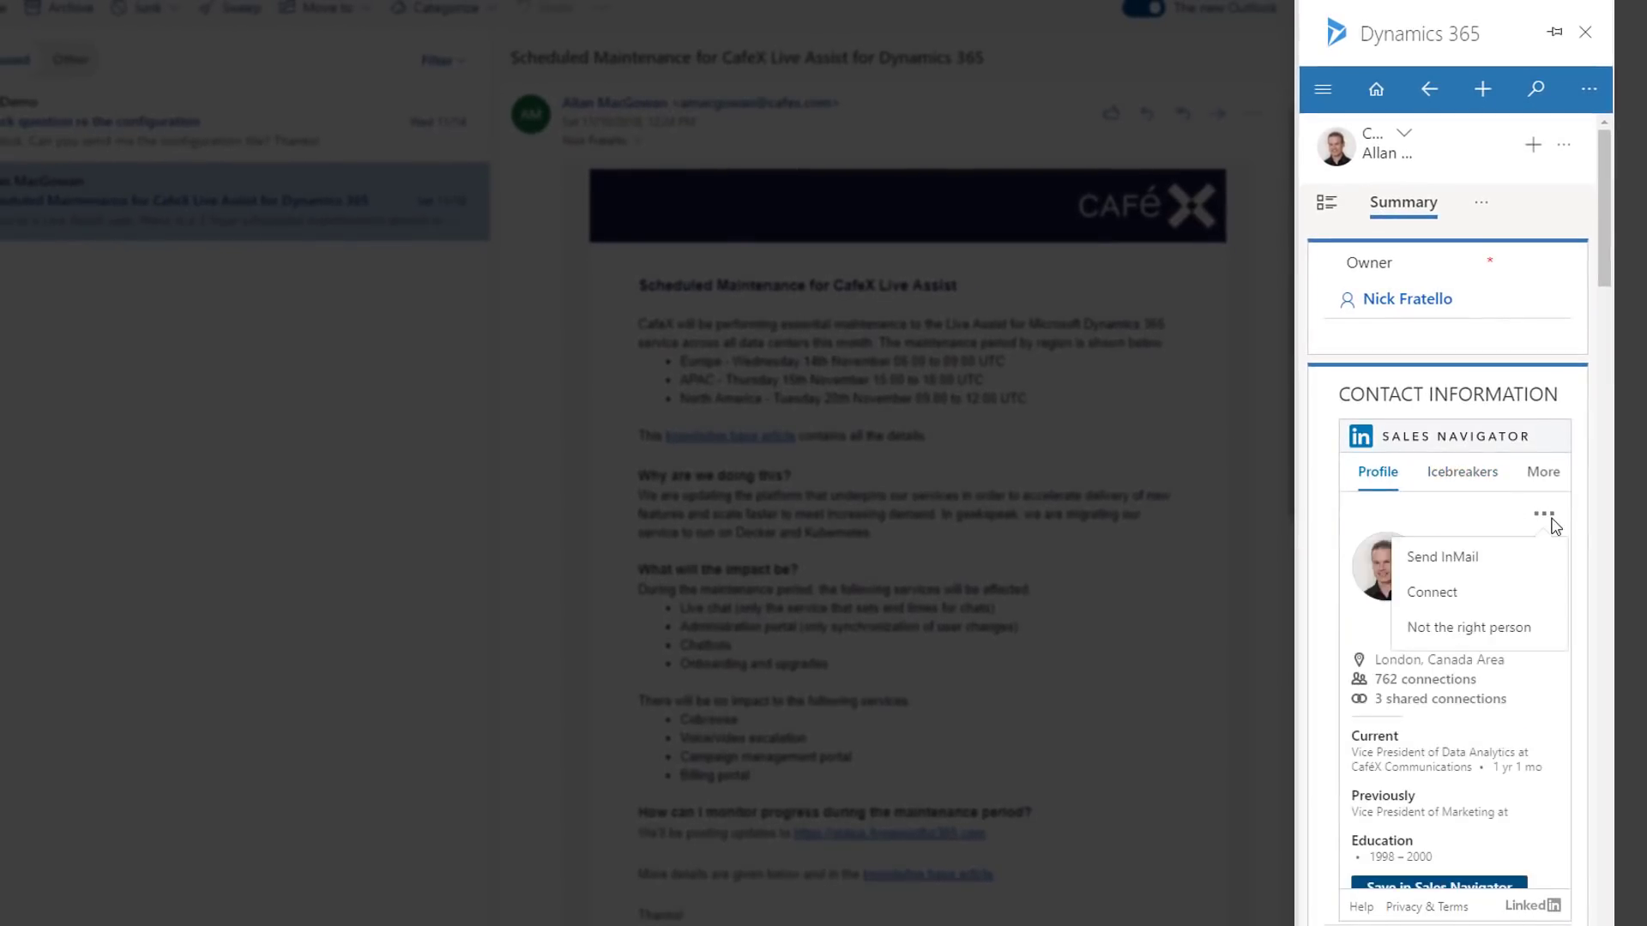
{"action": "left_click", "coordinate": [1541, 566]}
{"action": "left_click", "coordinate": [1517, 524]}
{"action": "type", "text": "Partners"}
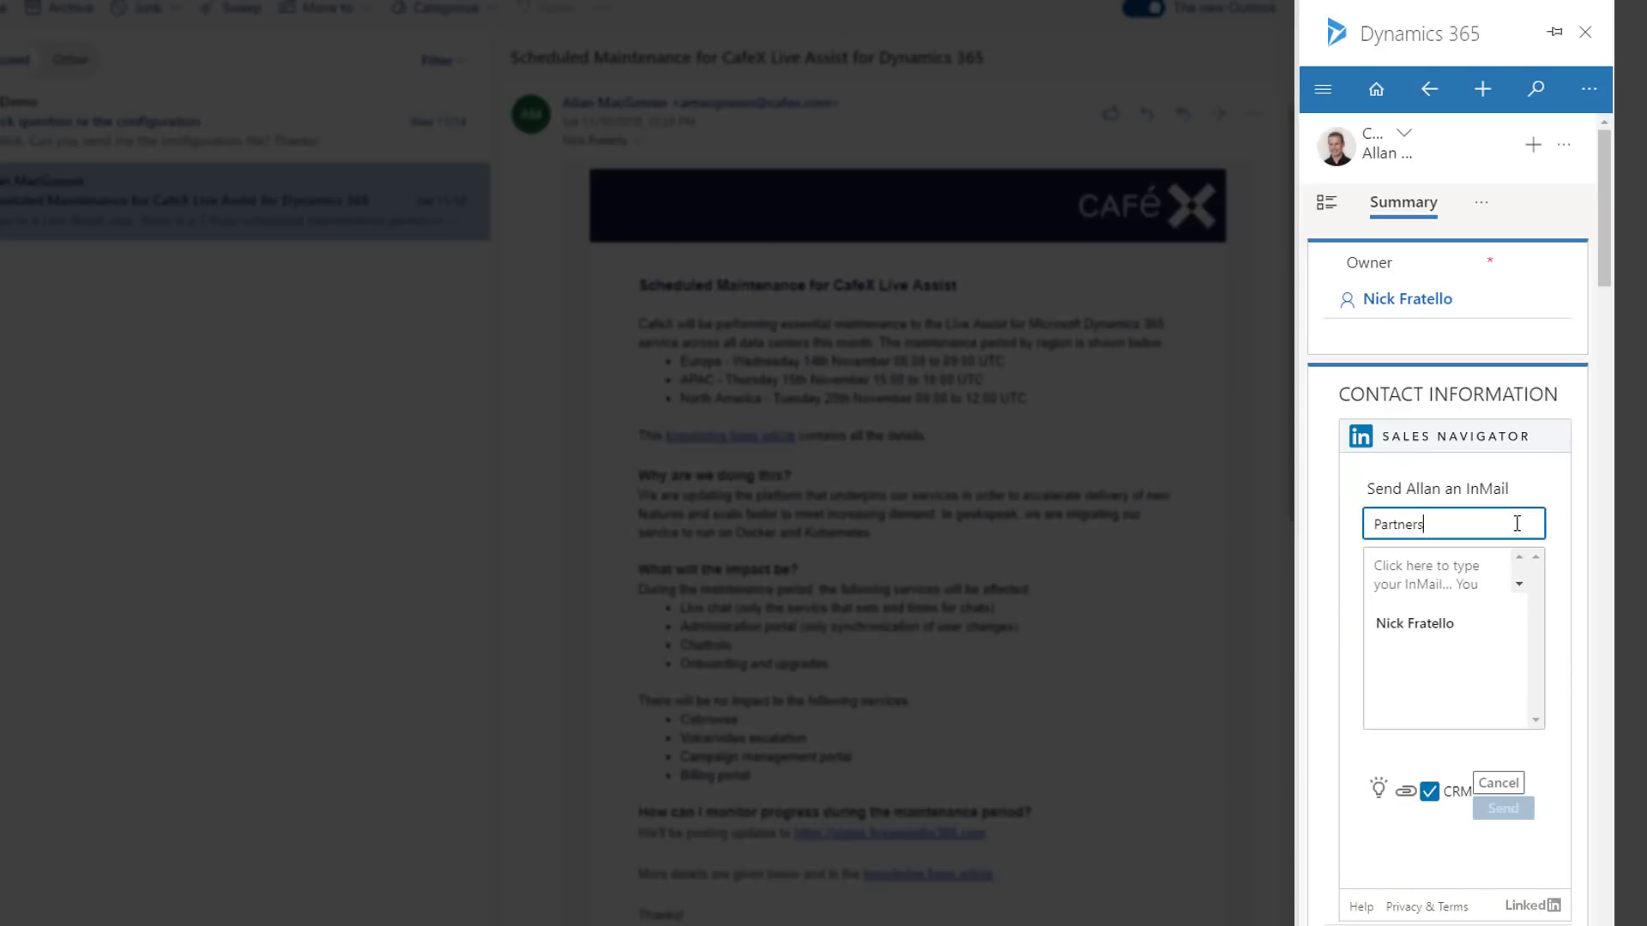
{"action": "type", "text": "hip"}
{"action": "left_click", "coordinate": [1419, 568]}
{"action": "type", "text": "Allan, Nice to connect yesterday regarding our partnership. We are looking forward to working together."}
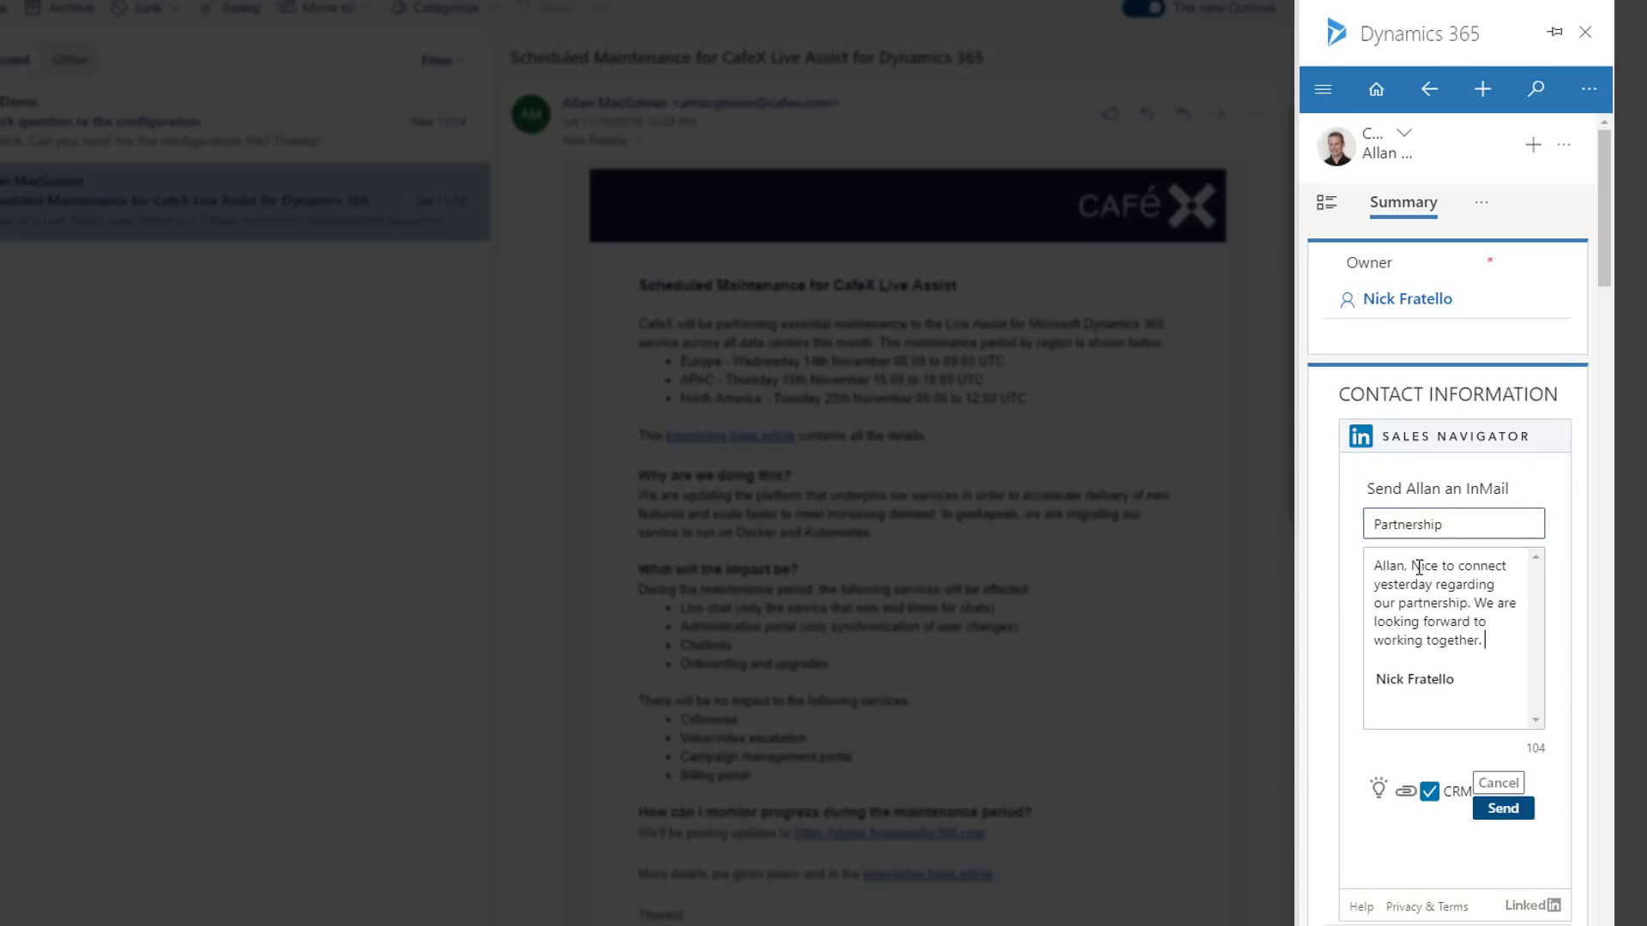
{"action": "left_click", "coordinate": [1502, 810]}
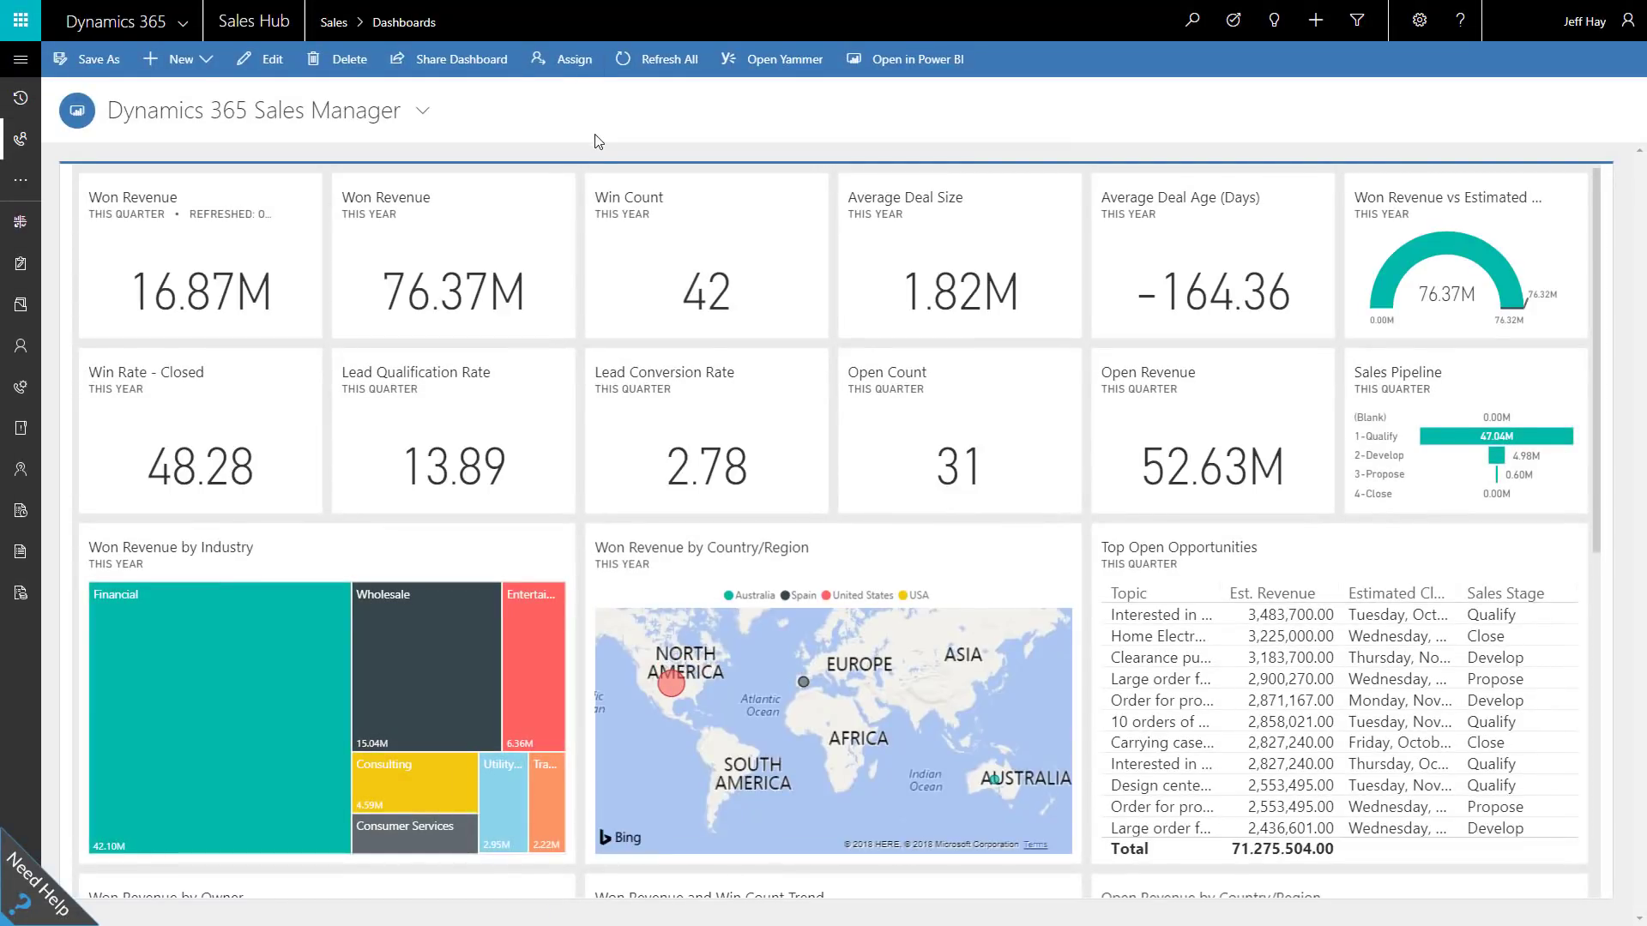
Scroll the Sales Manager dashboard, then go to the Opportunities list from the site map
{"action": "scroll", "coordinate": [583, 278], "scroll_direction": "down", "scroll_amount": 5}
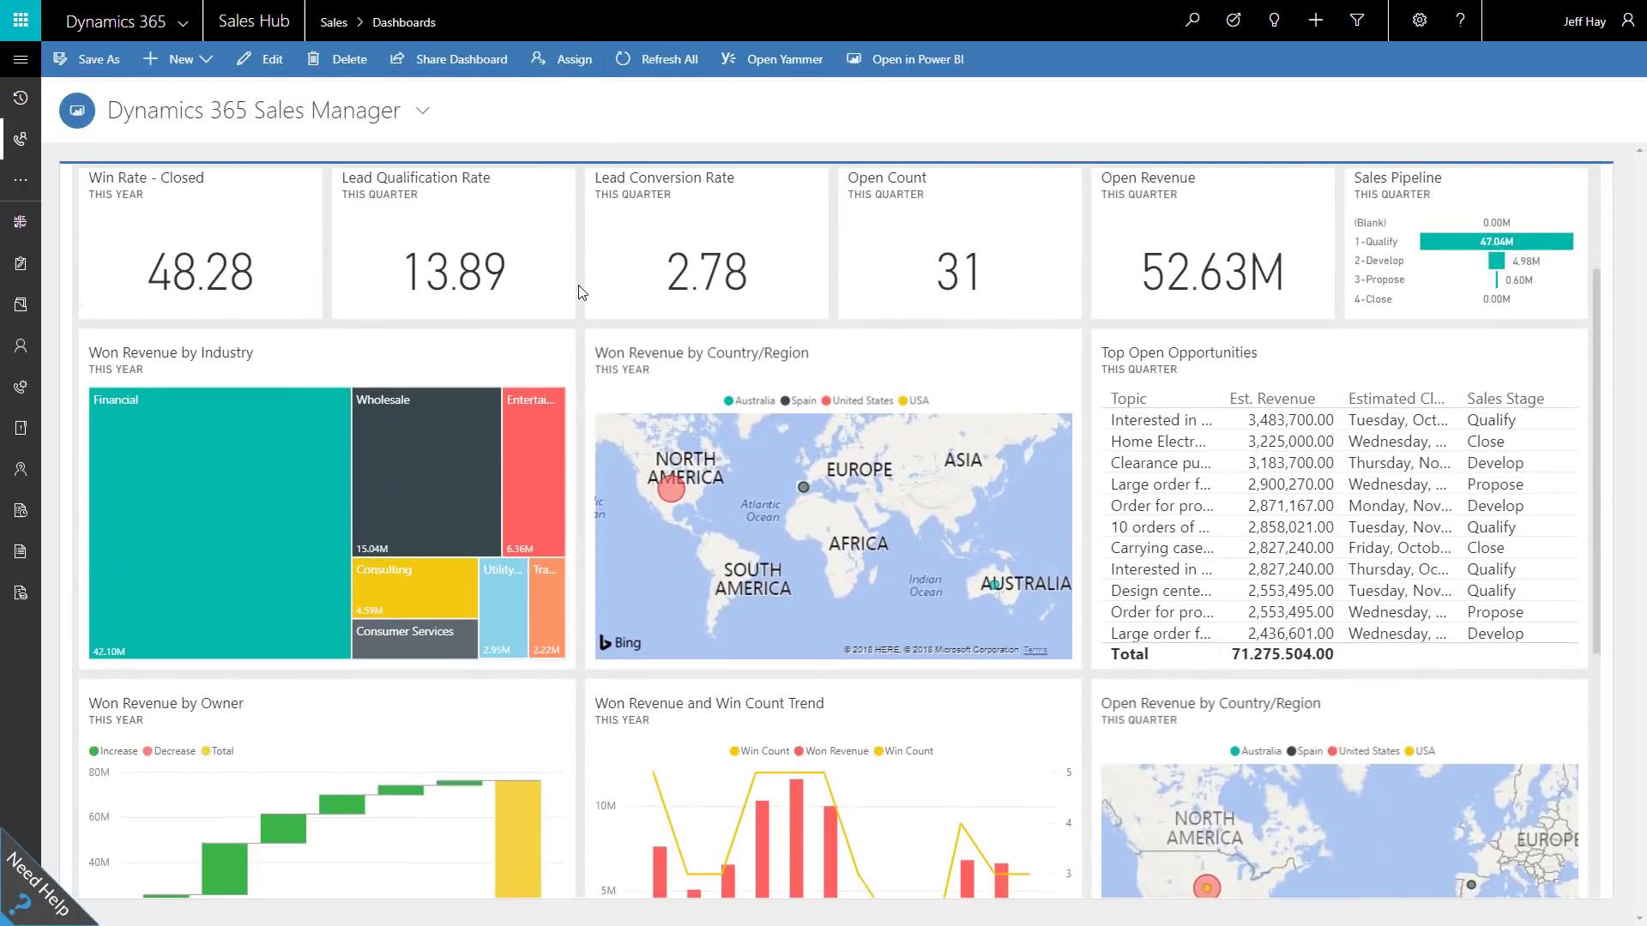
{"action": "scroll", "coordinate": [576, 299], "scroll_direction": "down", "scroll_amount": 2}
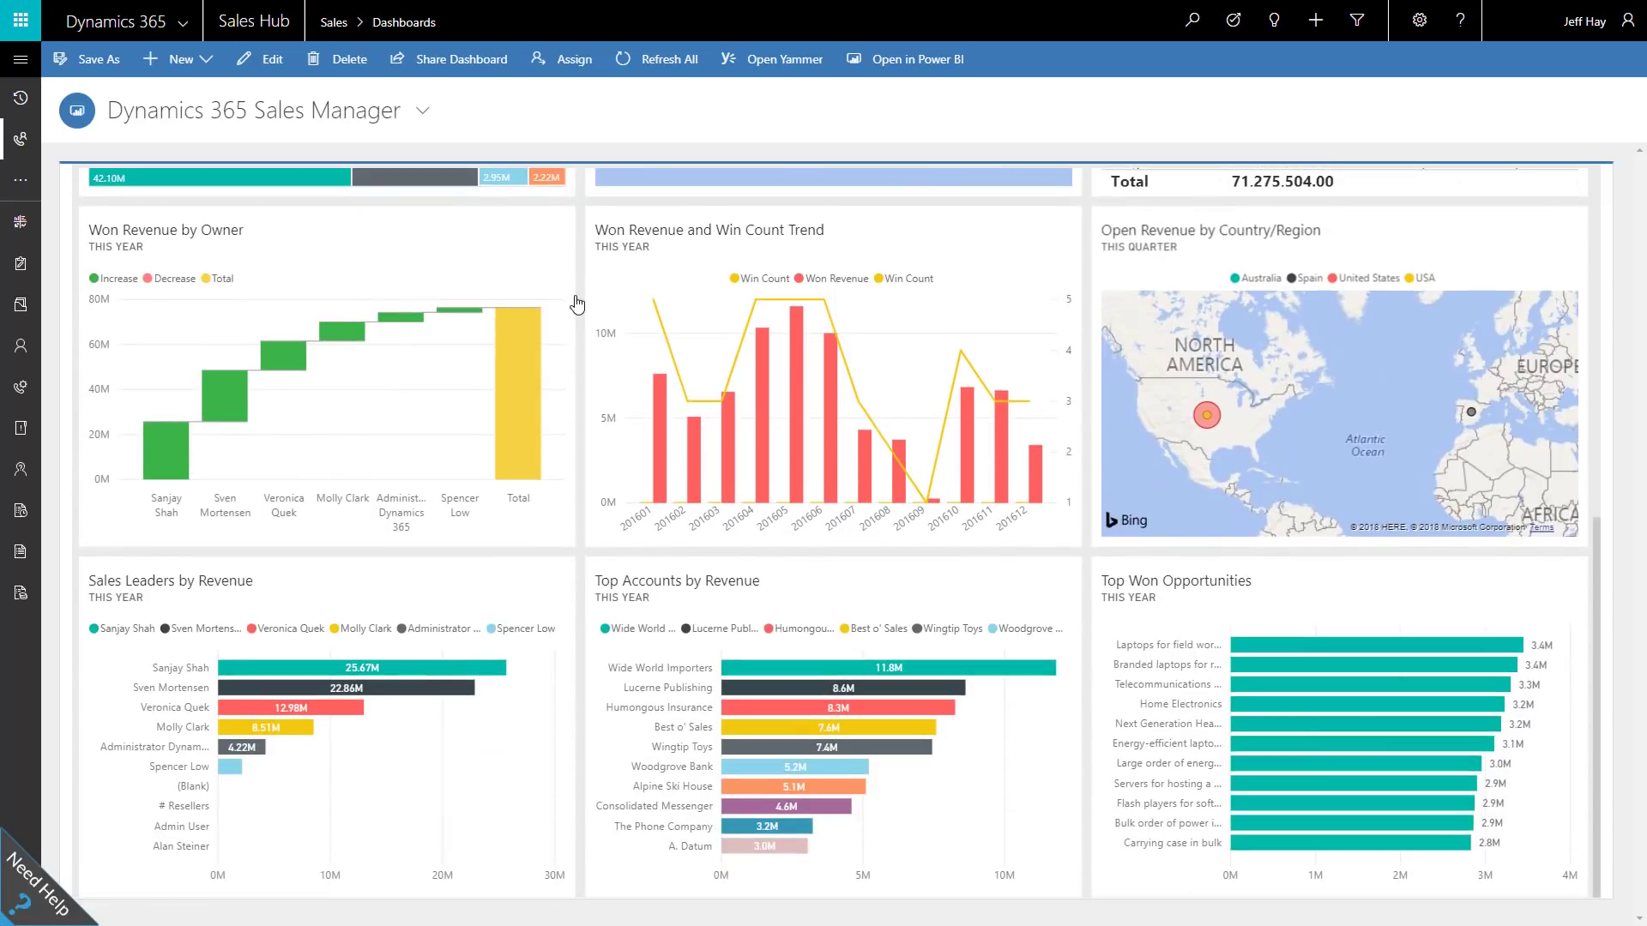
{"action": "left_click", "coordinate": [21, 59]}
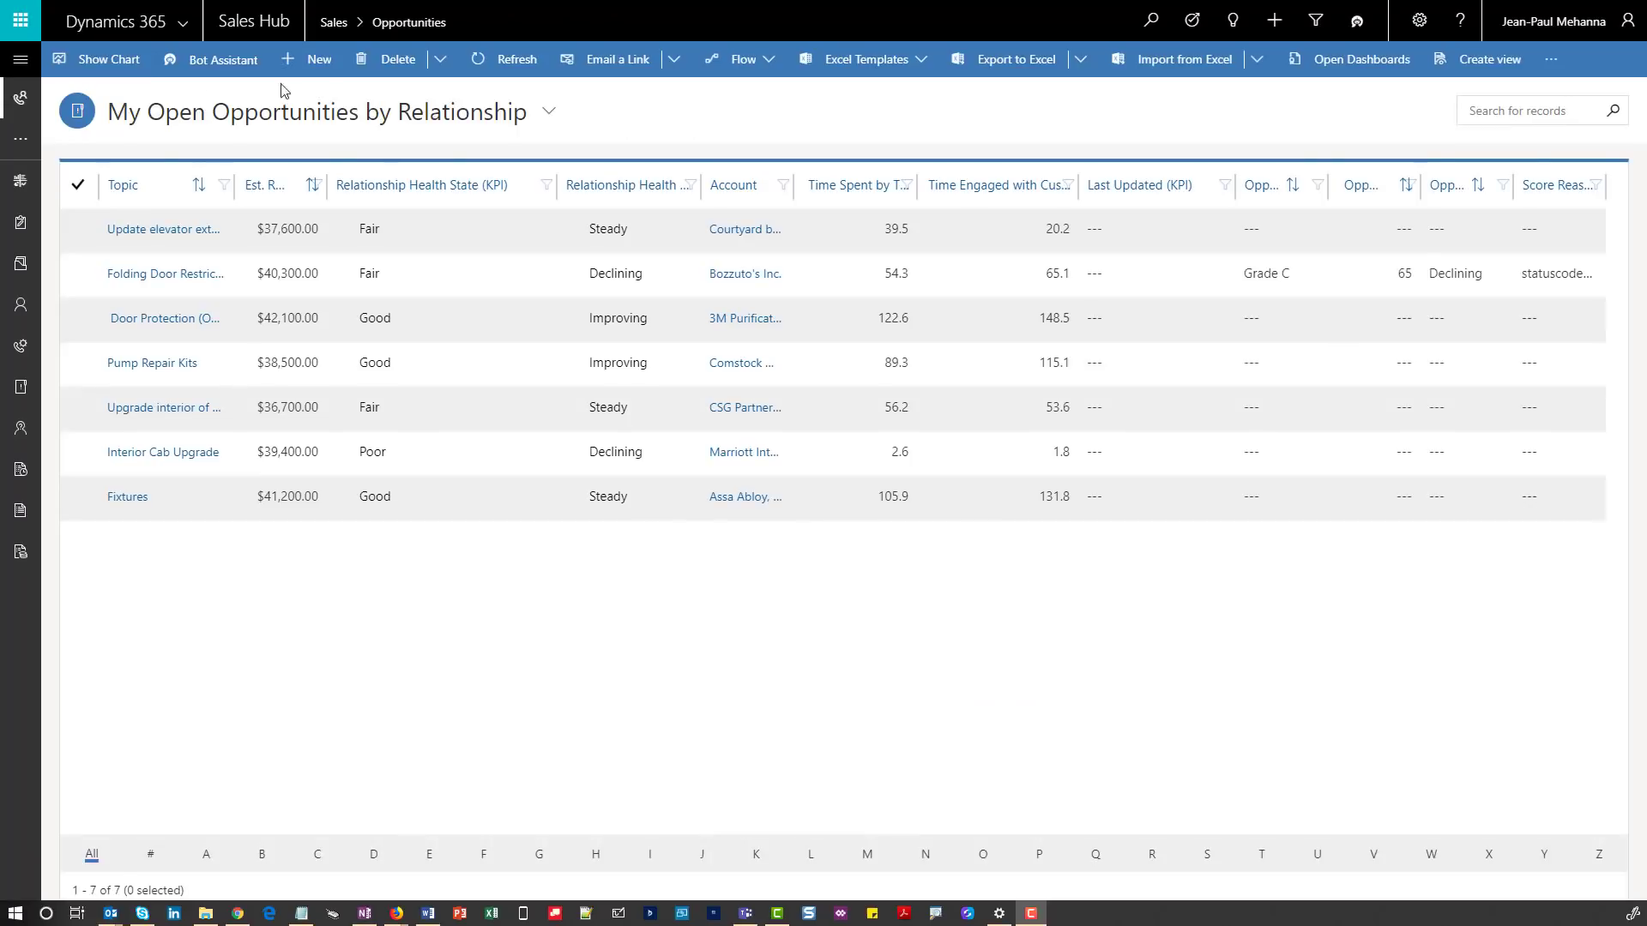
{"action": "left_click", "coordinate": [94, 59]}
Switch the Opportunities chart from Top Customers to the Relationship Pipeline bubble chart
{"action": "left_click", "coordinate": [164, 178]}
{"action": "scroll", "coordinate": [343, 283], "scroll_direction": "down", "scroll_amount": 5}
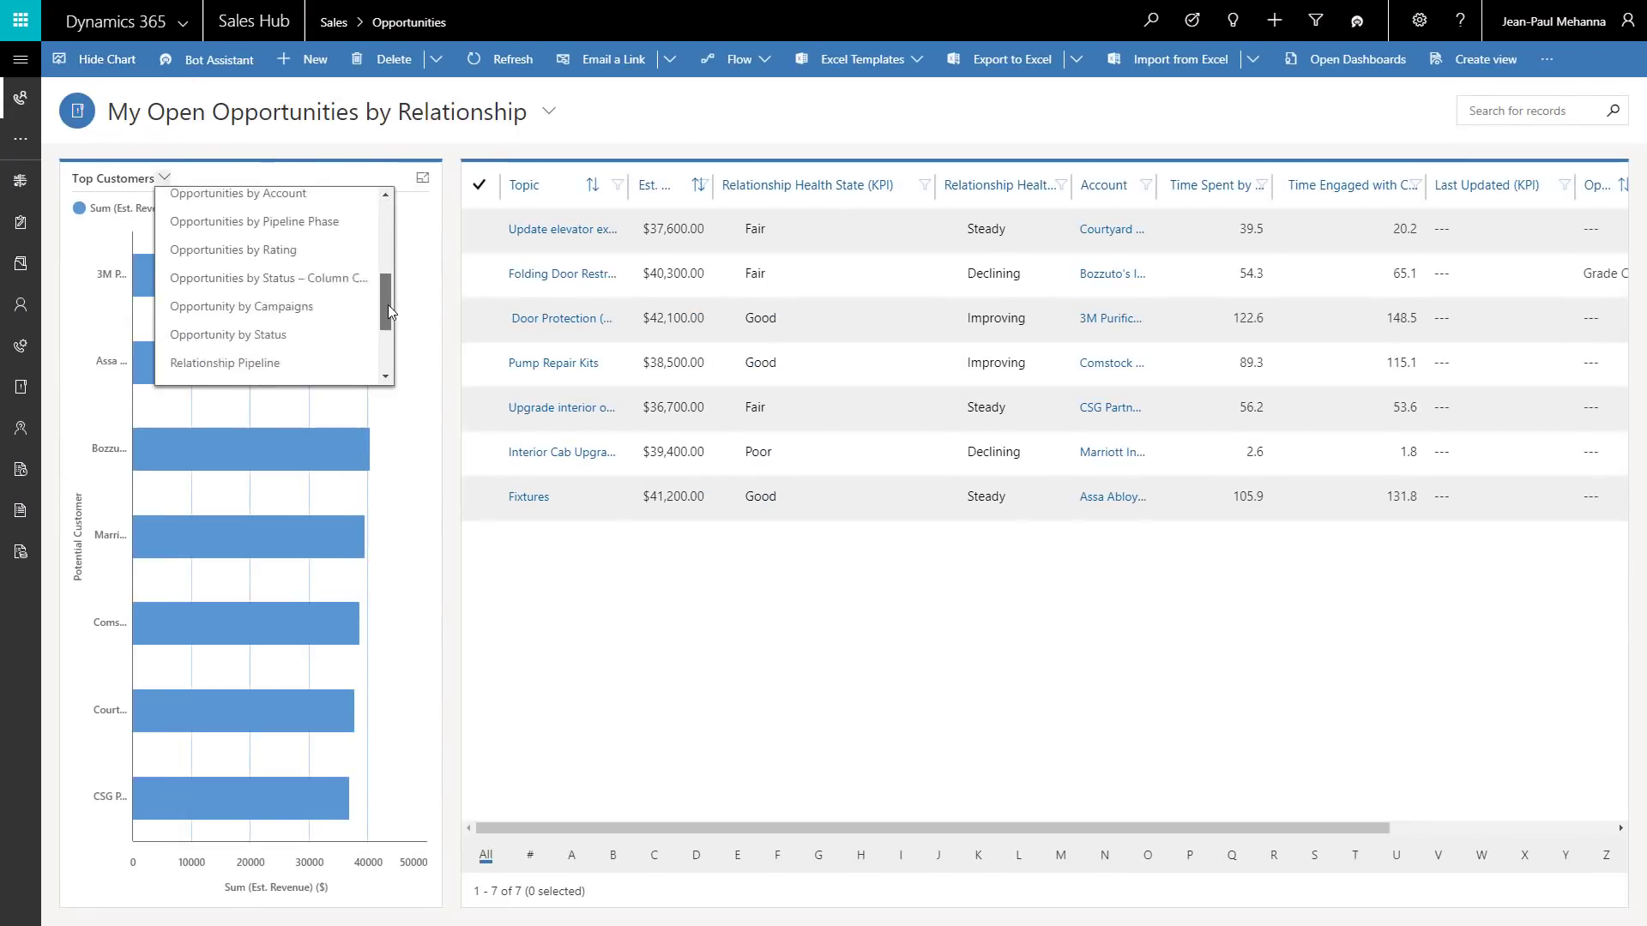
{"action": "left_click", "coordinate": [339, 314]}
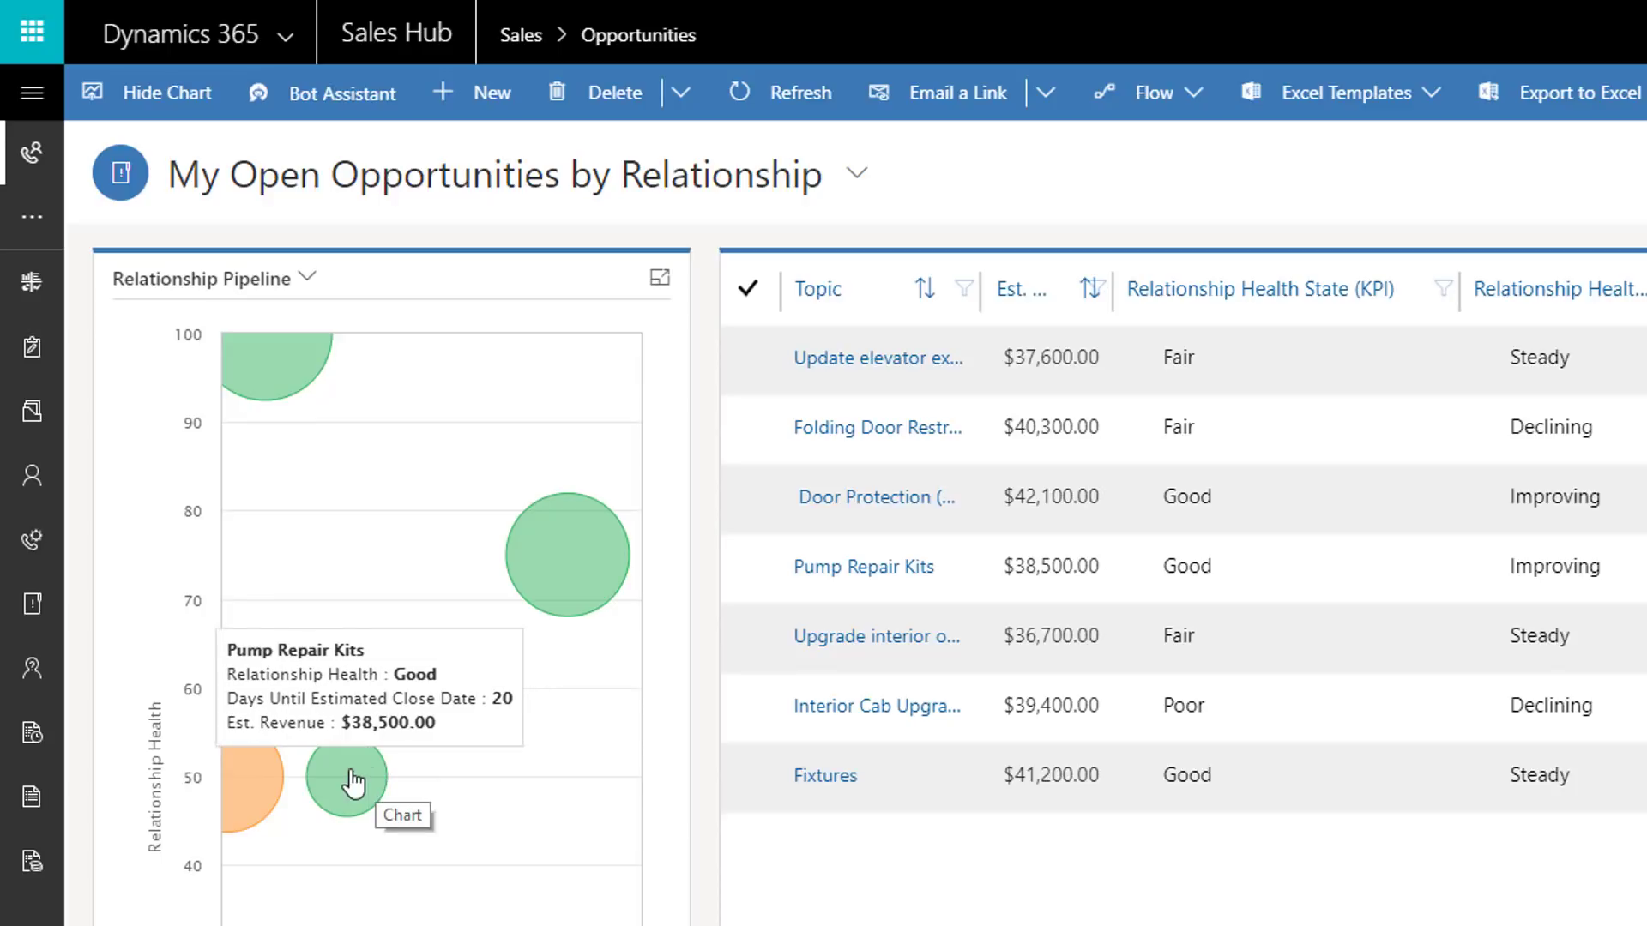
Open the Folding Door Restrictors opportunity and inspect its daily Relationship Activities bars
{"action": "left_click", "coordinate": [261, 780]}
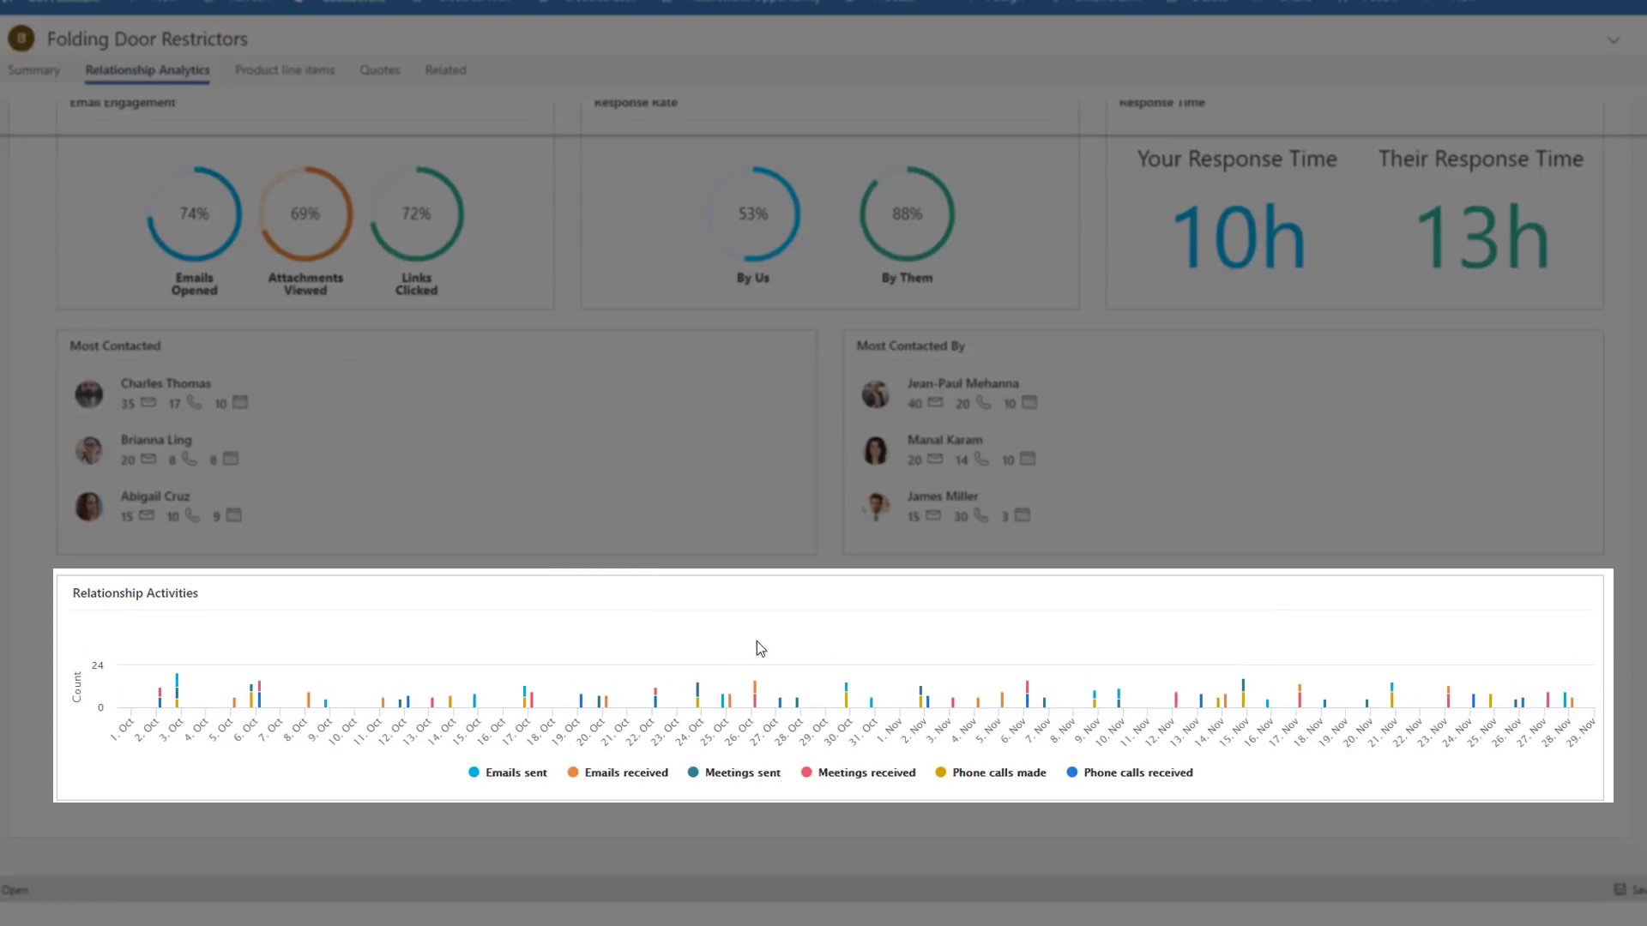
{"action": "mouse_move", "coordinate": [846, 688]}
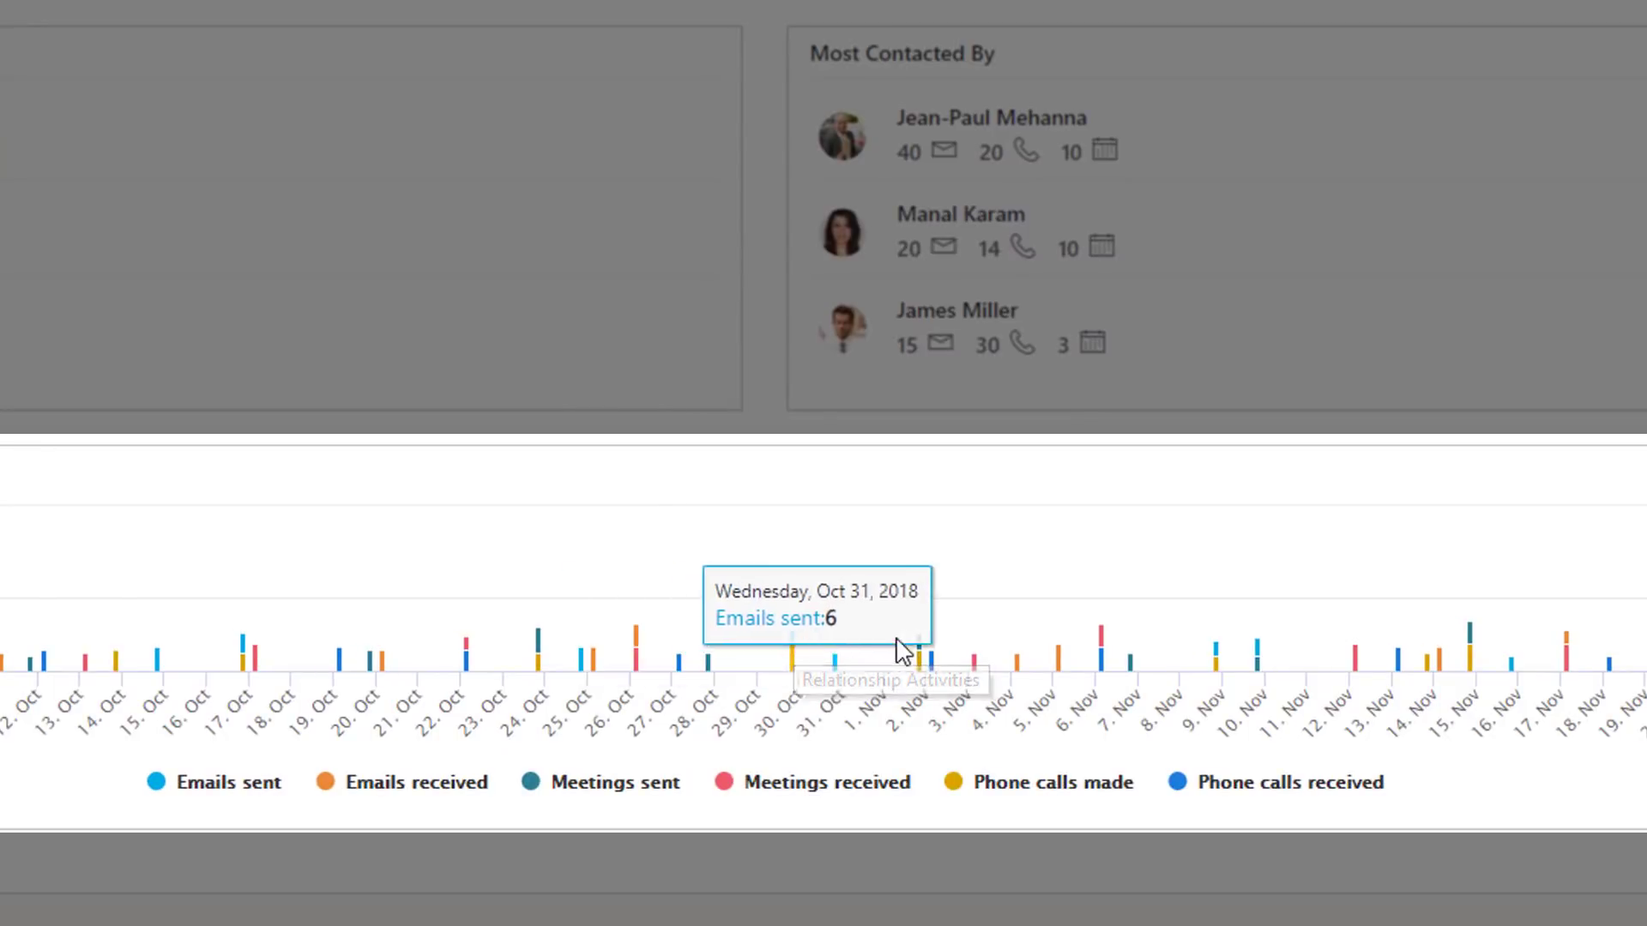
{"action": "mouse_move", "coordinate": [919, 653]}
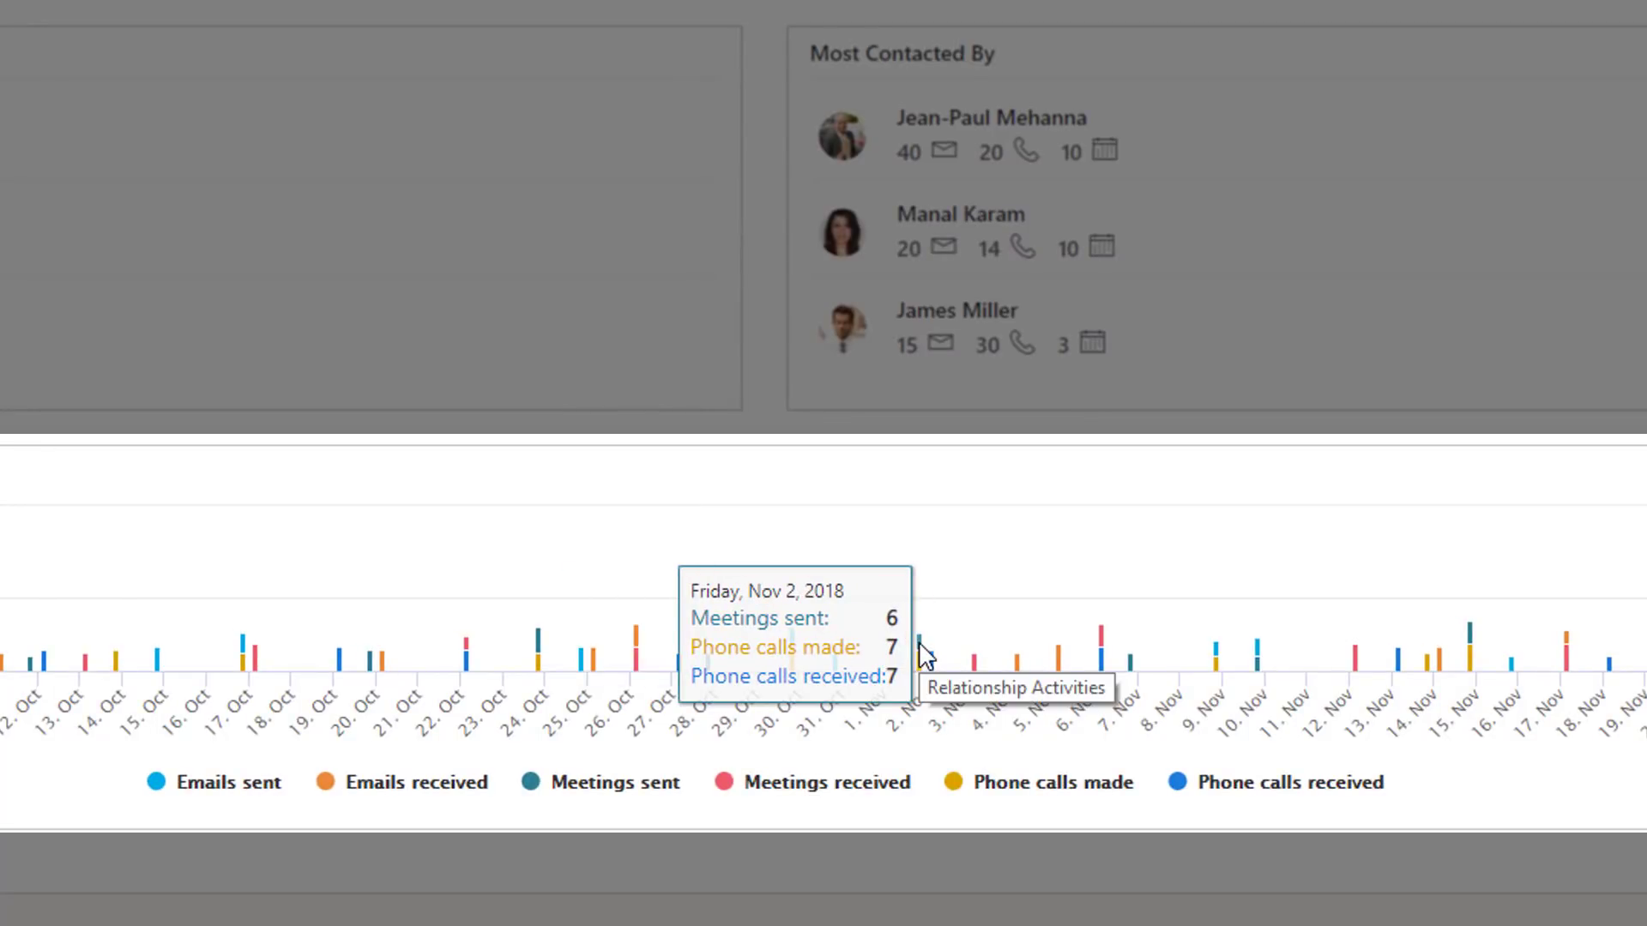
{"action": "mouse_move", "coordinate": [1098, 655]}
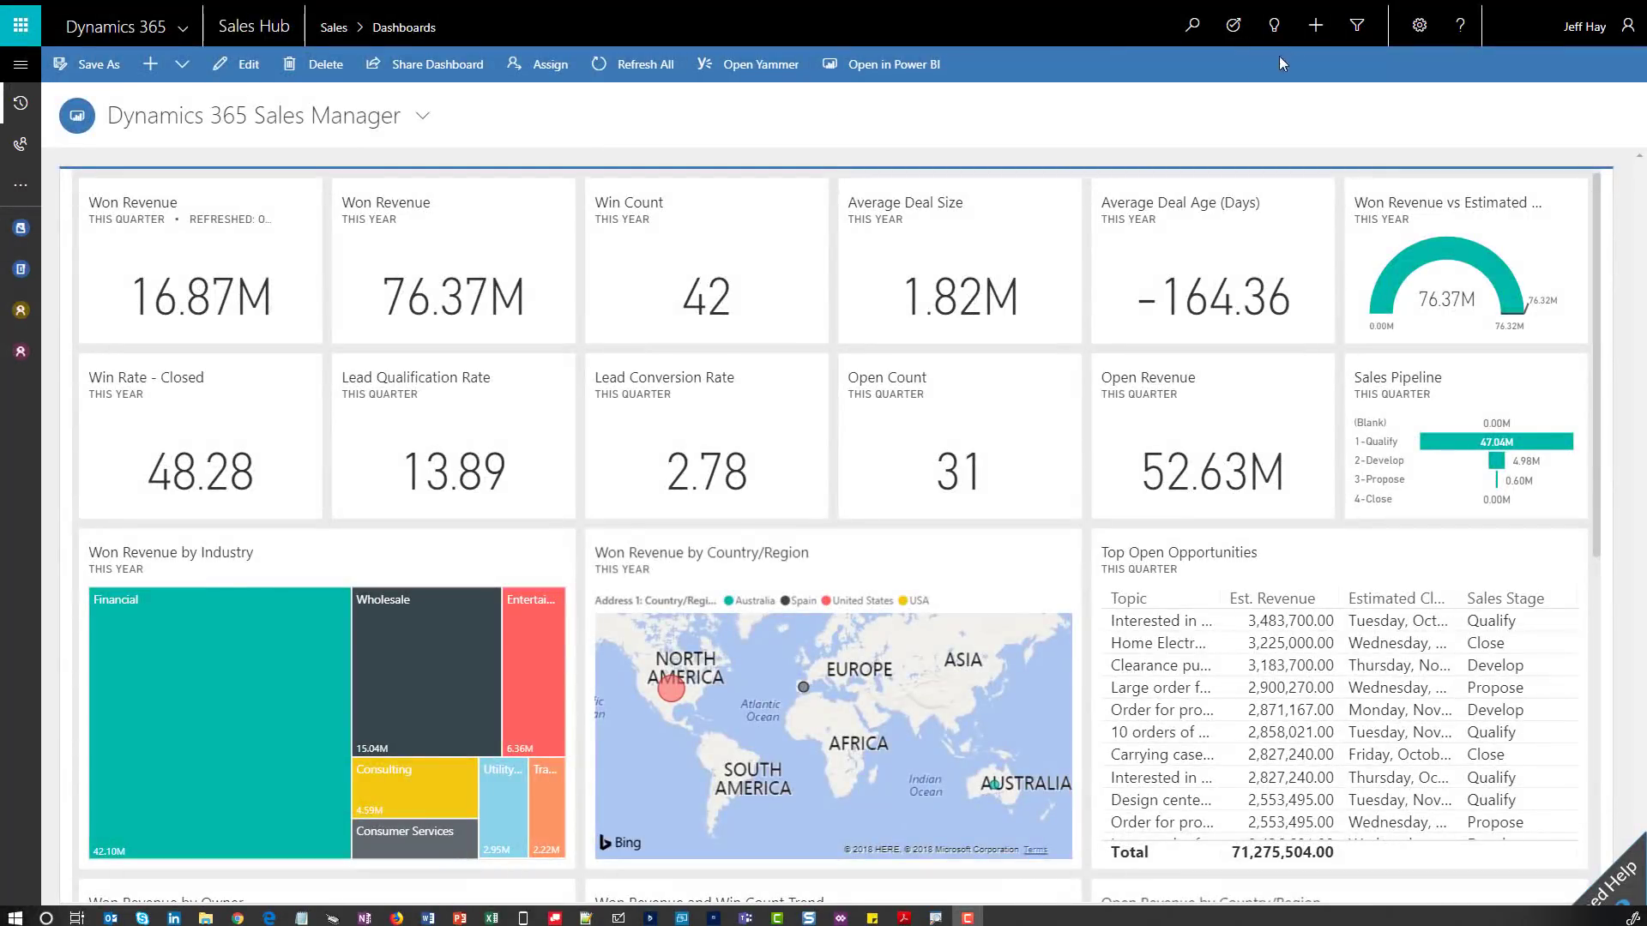
Check the tracked email's recipient opens and clicks, then show the opportunity's Relationship Assistant suggestions
{"action": "left_click", "coordinate": [1315, 25]}
{"action": "left_click", "coordinate": [1444, 85]}
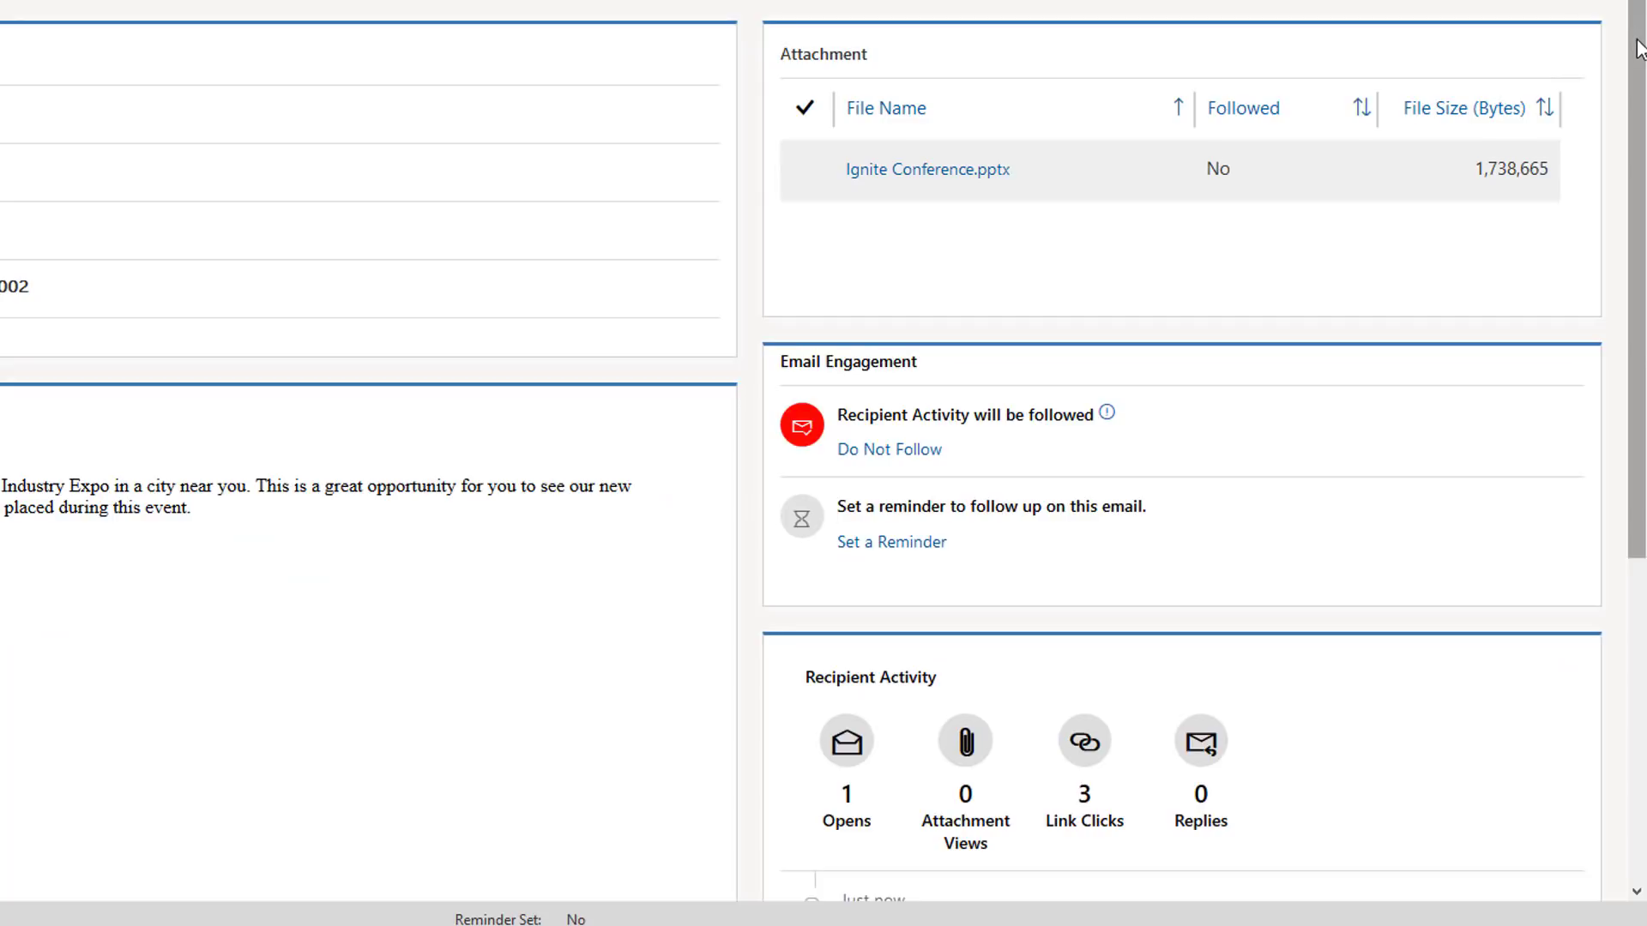
{"action": "left_click_drag", "start_coordinate": [1638, 49], "coordinate": [1639, 256]}
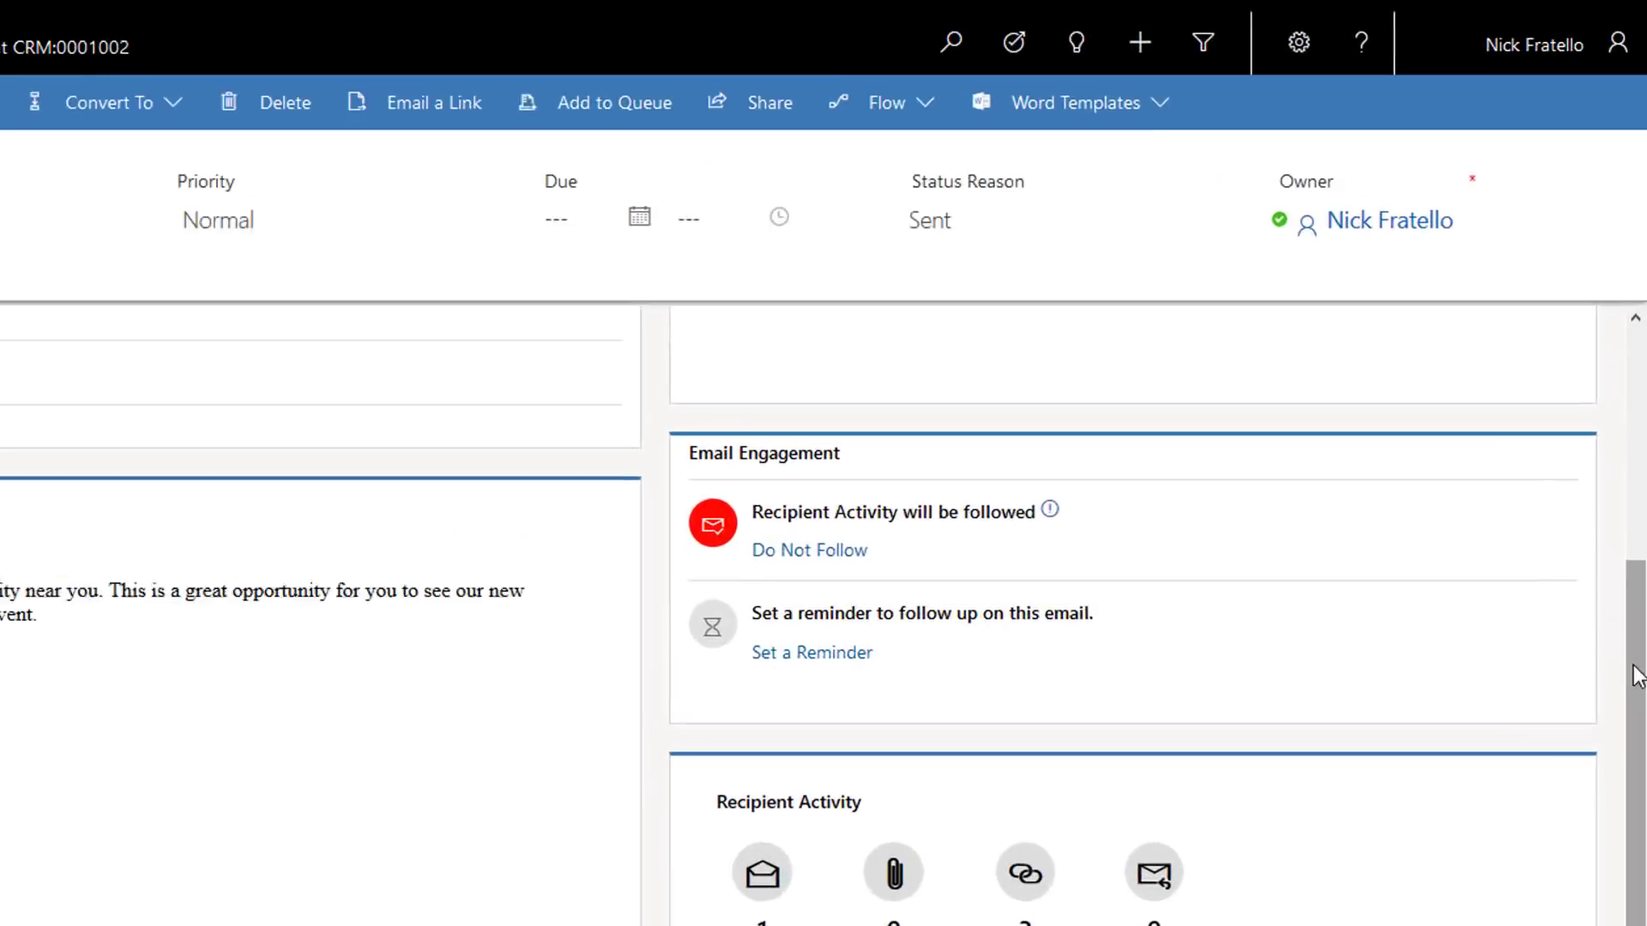
{"action": "left_click", "coordinate": [1016, 55]}
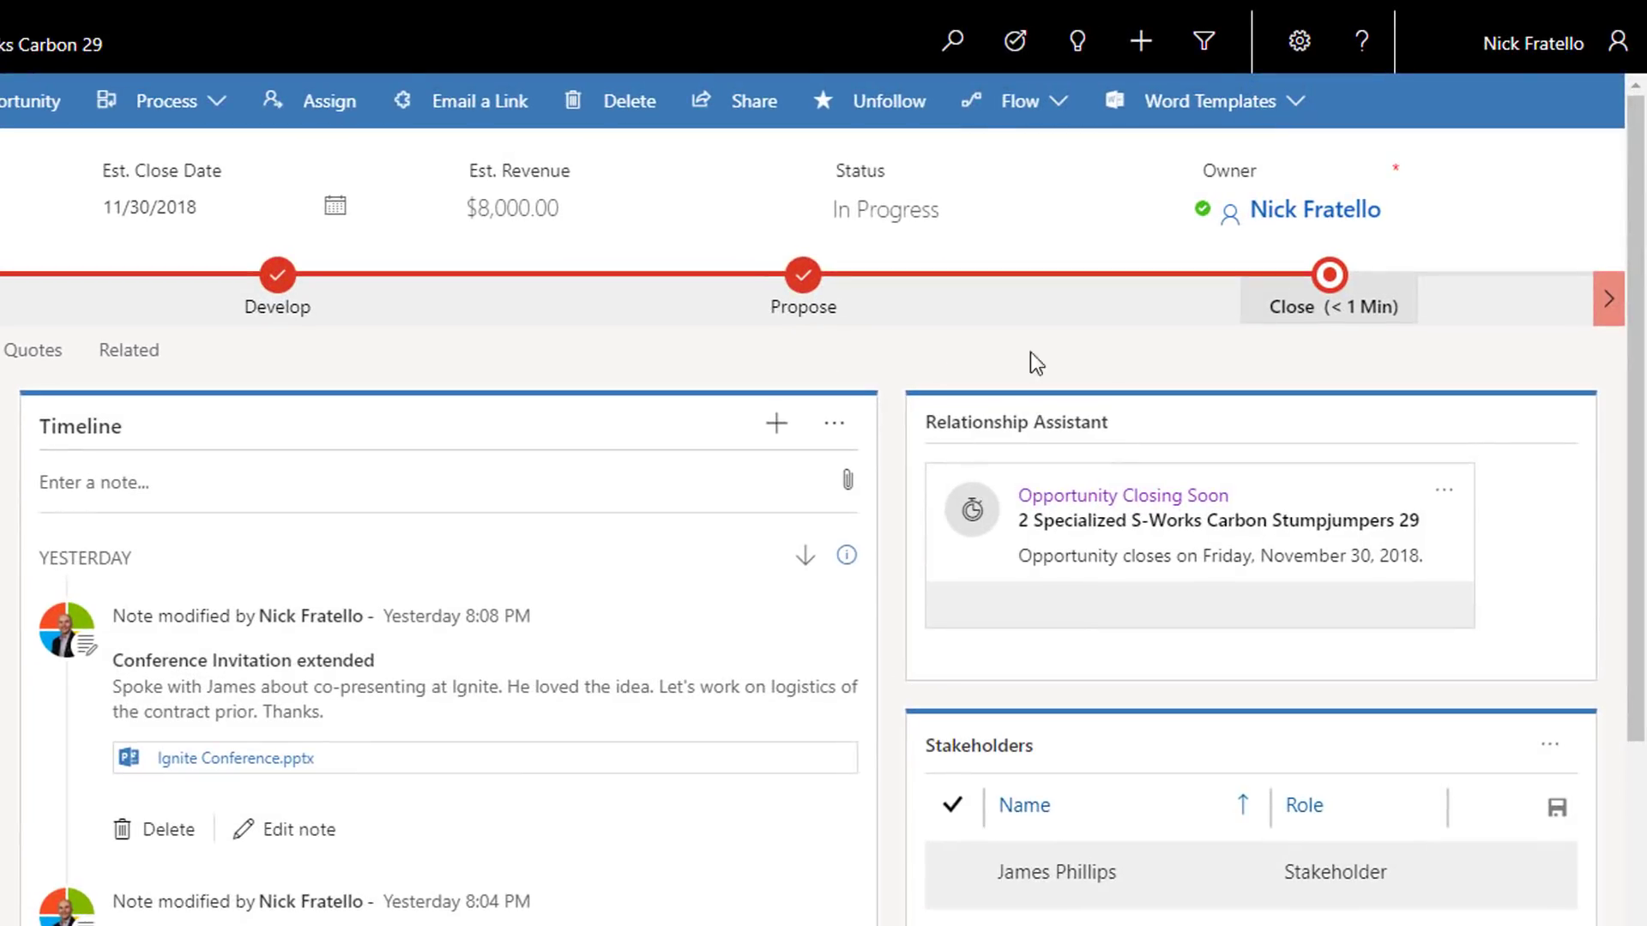
Mark Present Final Proposal and Send Thank You complete, then finish the Close stage
{"action": "left_click", "coordinate": [1397, 287]}
{"action": "left_click", "coordinate": [1235, 572]}
{"action": "left_click", "coordinate": [1235, 704]}
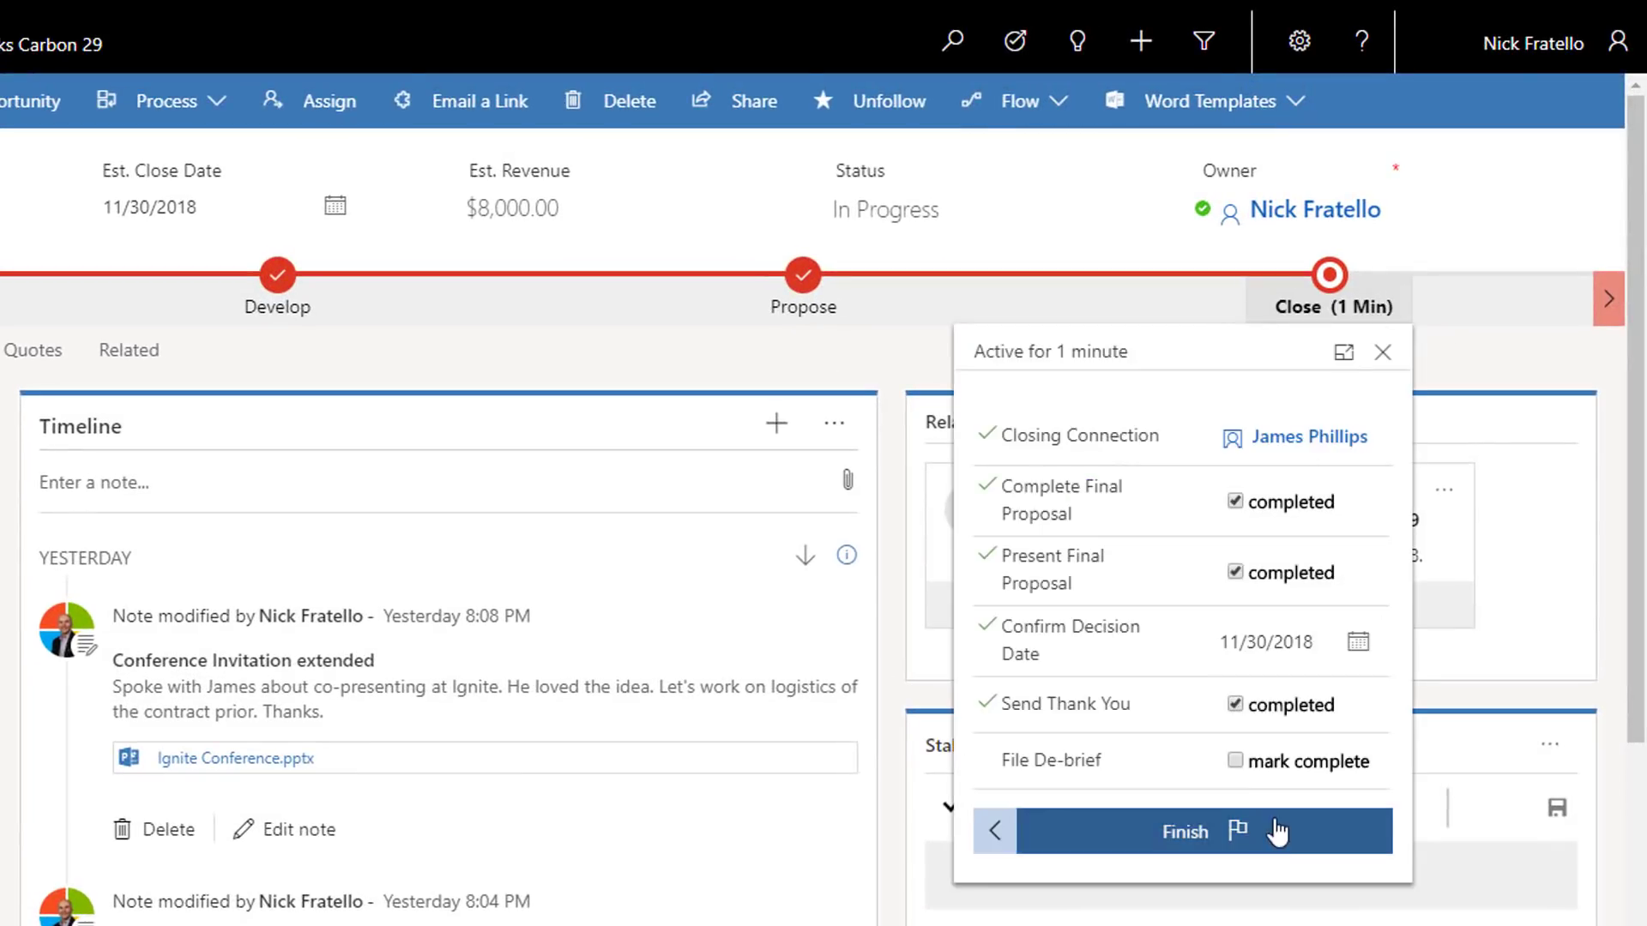
{"action": "left_click", "coordinate": [1272, 832]}
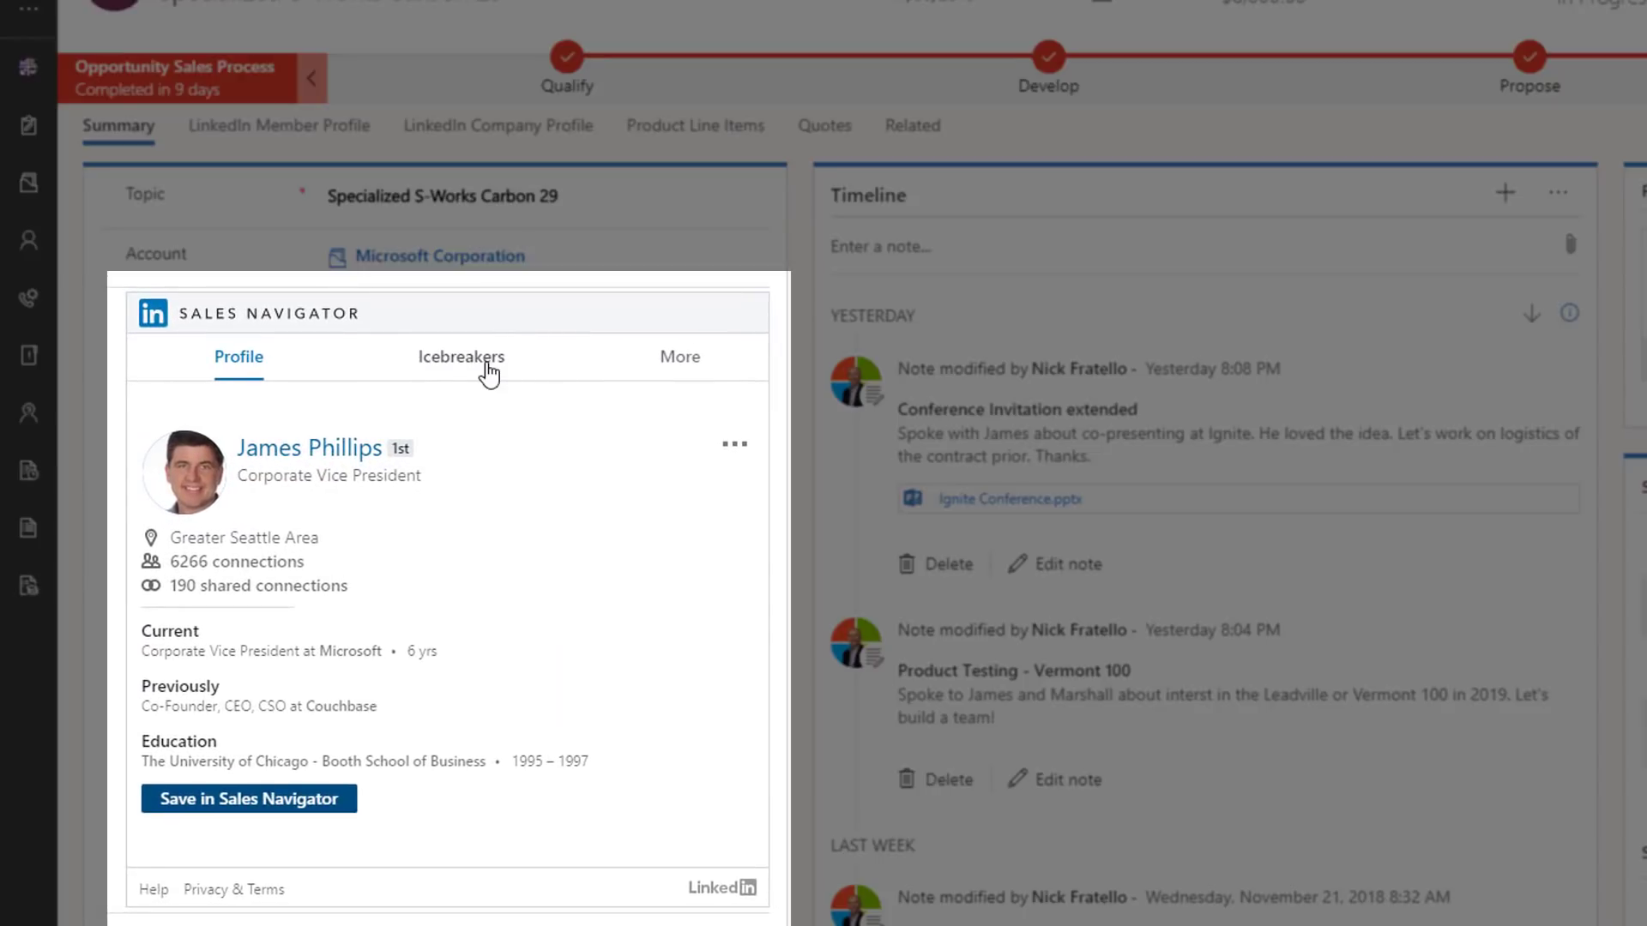
Start a LinkedIn message to the stakeholder from their Sales Navigator profile
{"action": "left_click", "coordinate": [487, 369]}
{"action": "left_click", "coordinate": [678, 360]}
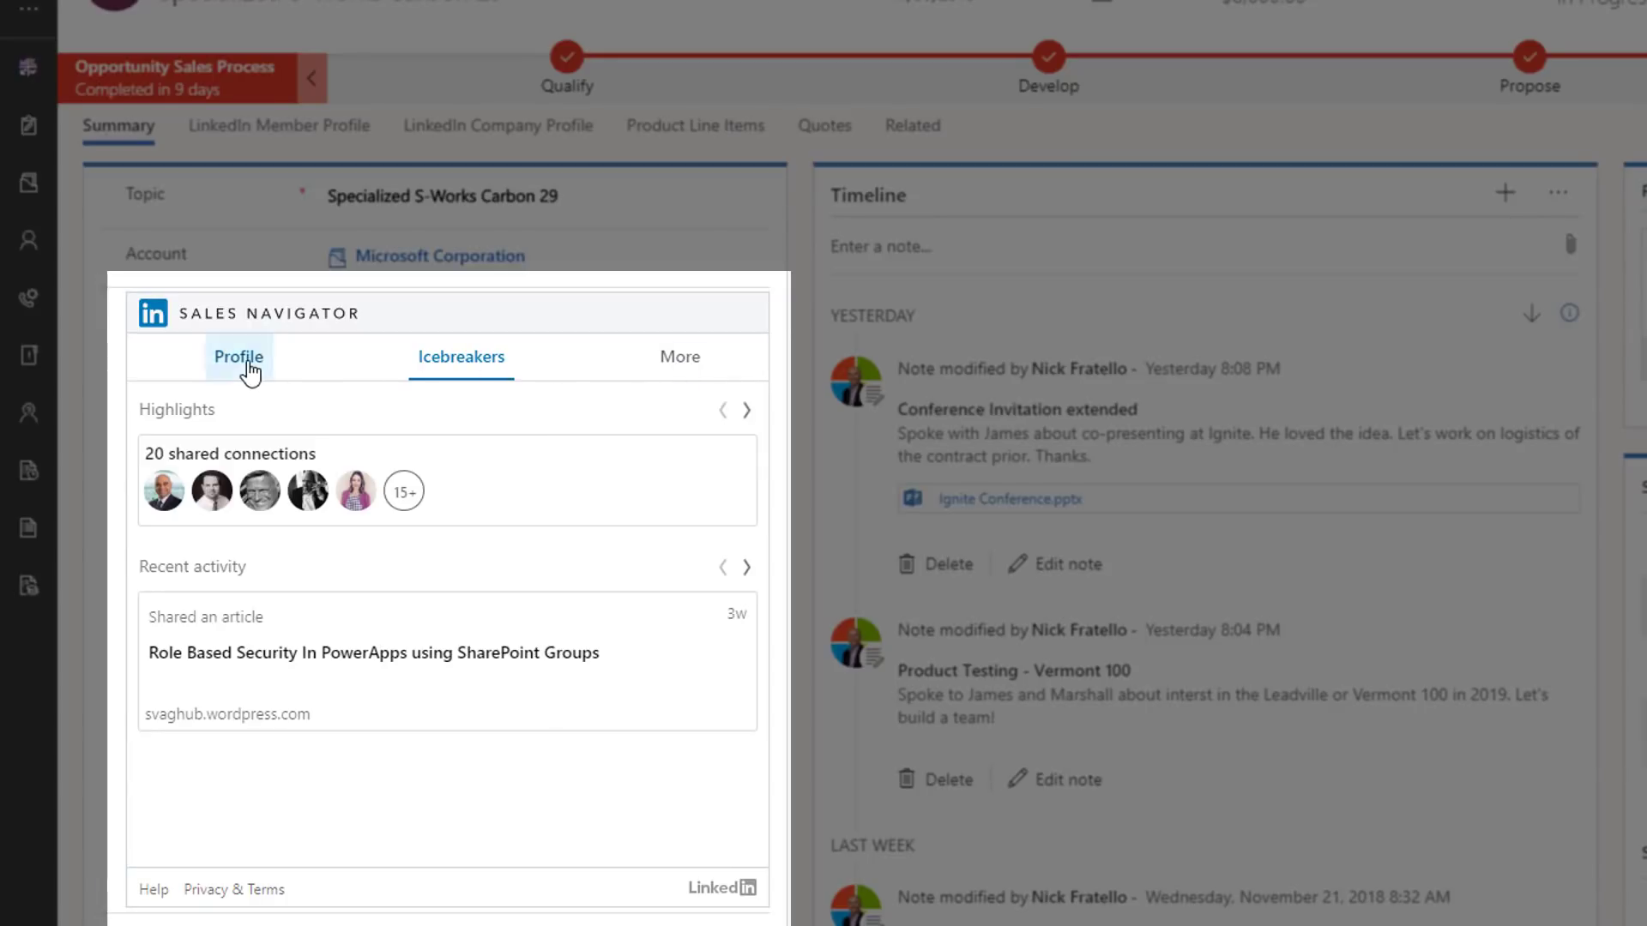
{"action": "left_click", "coordinate": [250, 372]}
{"action": "left_click", "coordinate": [733, 446]}
{"action": "left_click", "coordinate": [661, 504]}
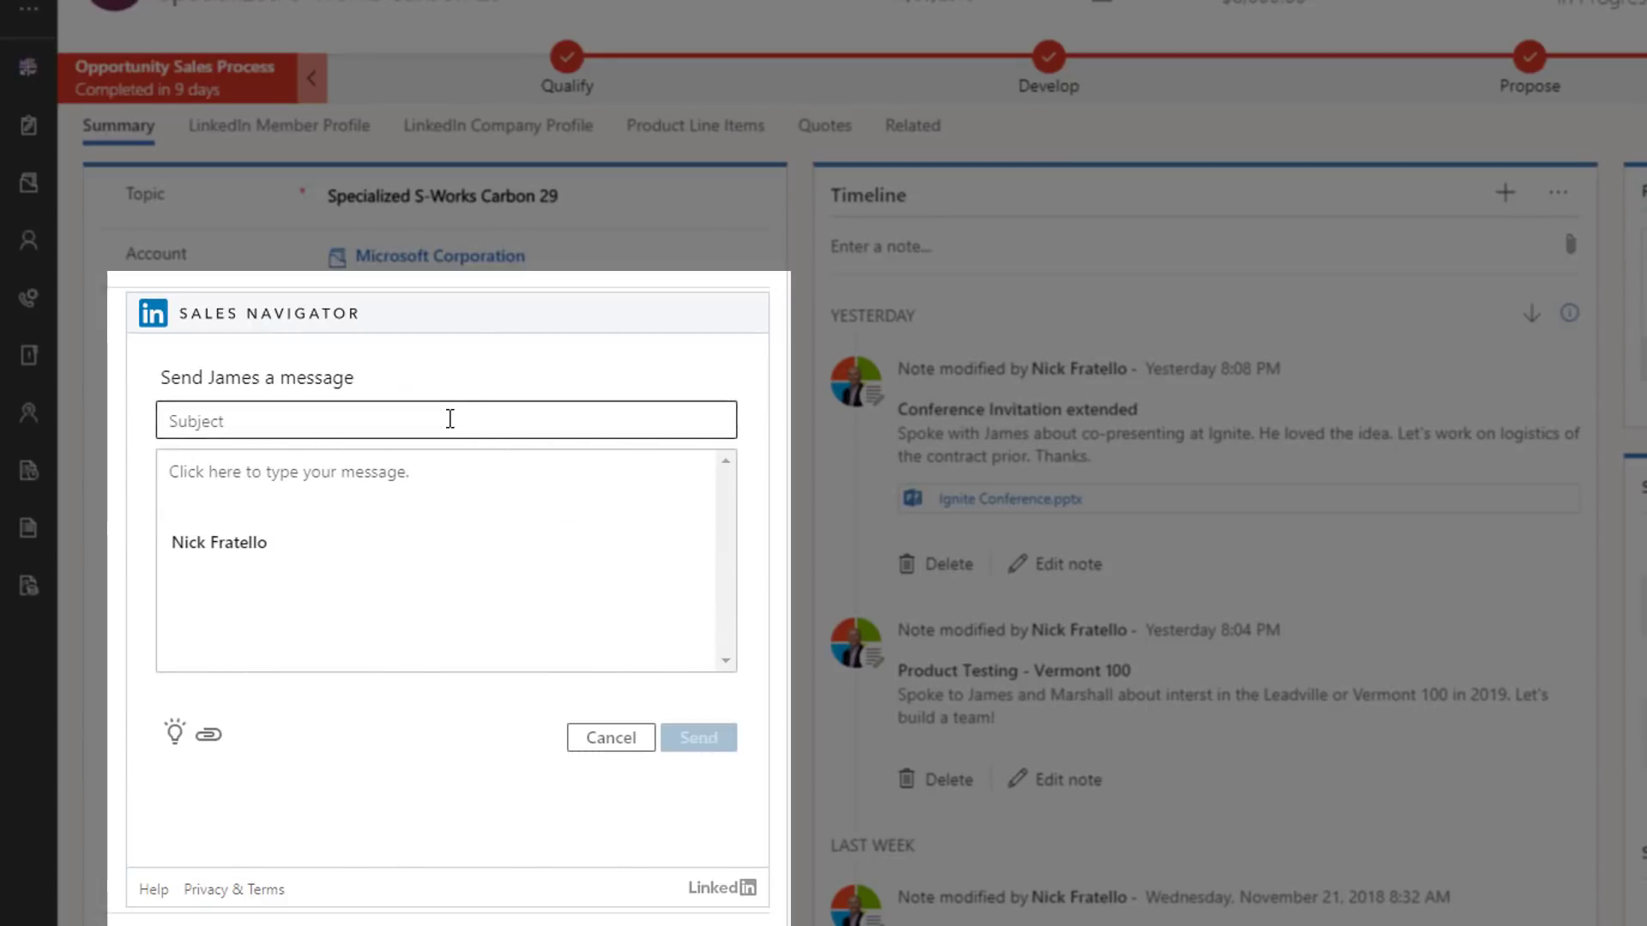
Send the thank-you message, subject thanking the stakeholder by name, with pasted body, saved to CRM
{"action": "left_click", "coordinate": [450, 419]}
{"action": "type", "text": "Thank you Jam"}
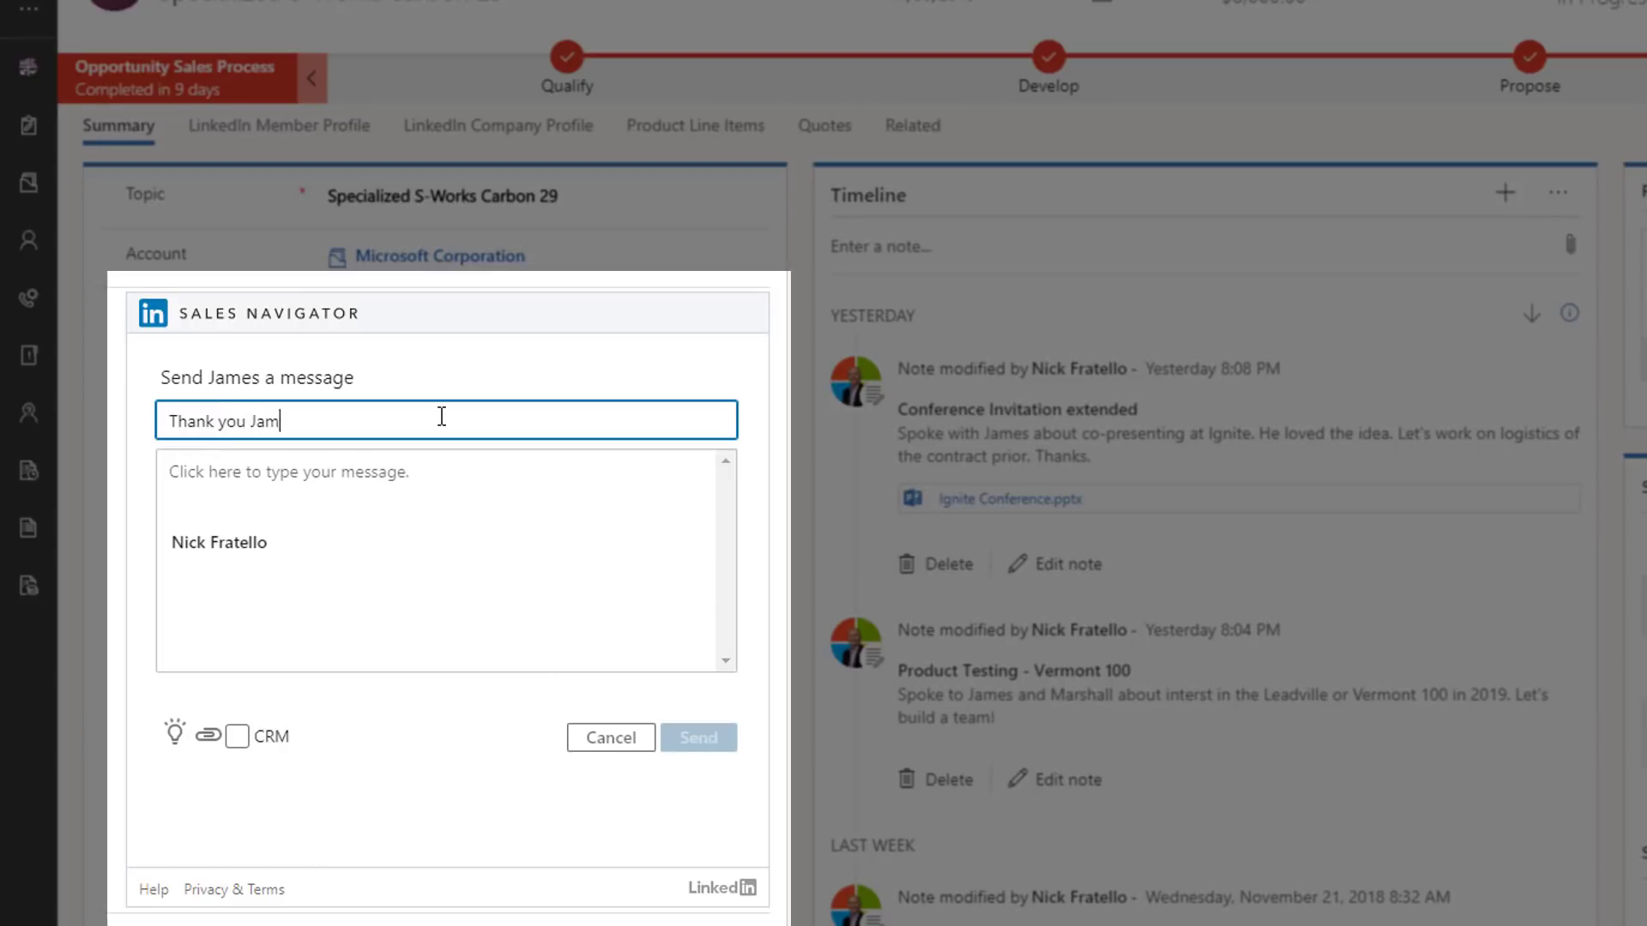
{"action": "type", "text": "es"}
{"action": "key", "text": "Tab"}
{"action": "type", "text": "James, Great to connect last week. Thank you for your continued partnership.  We look forward to continued success on the project."}
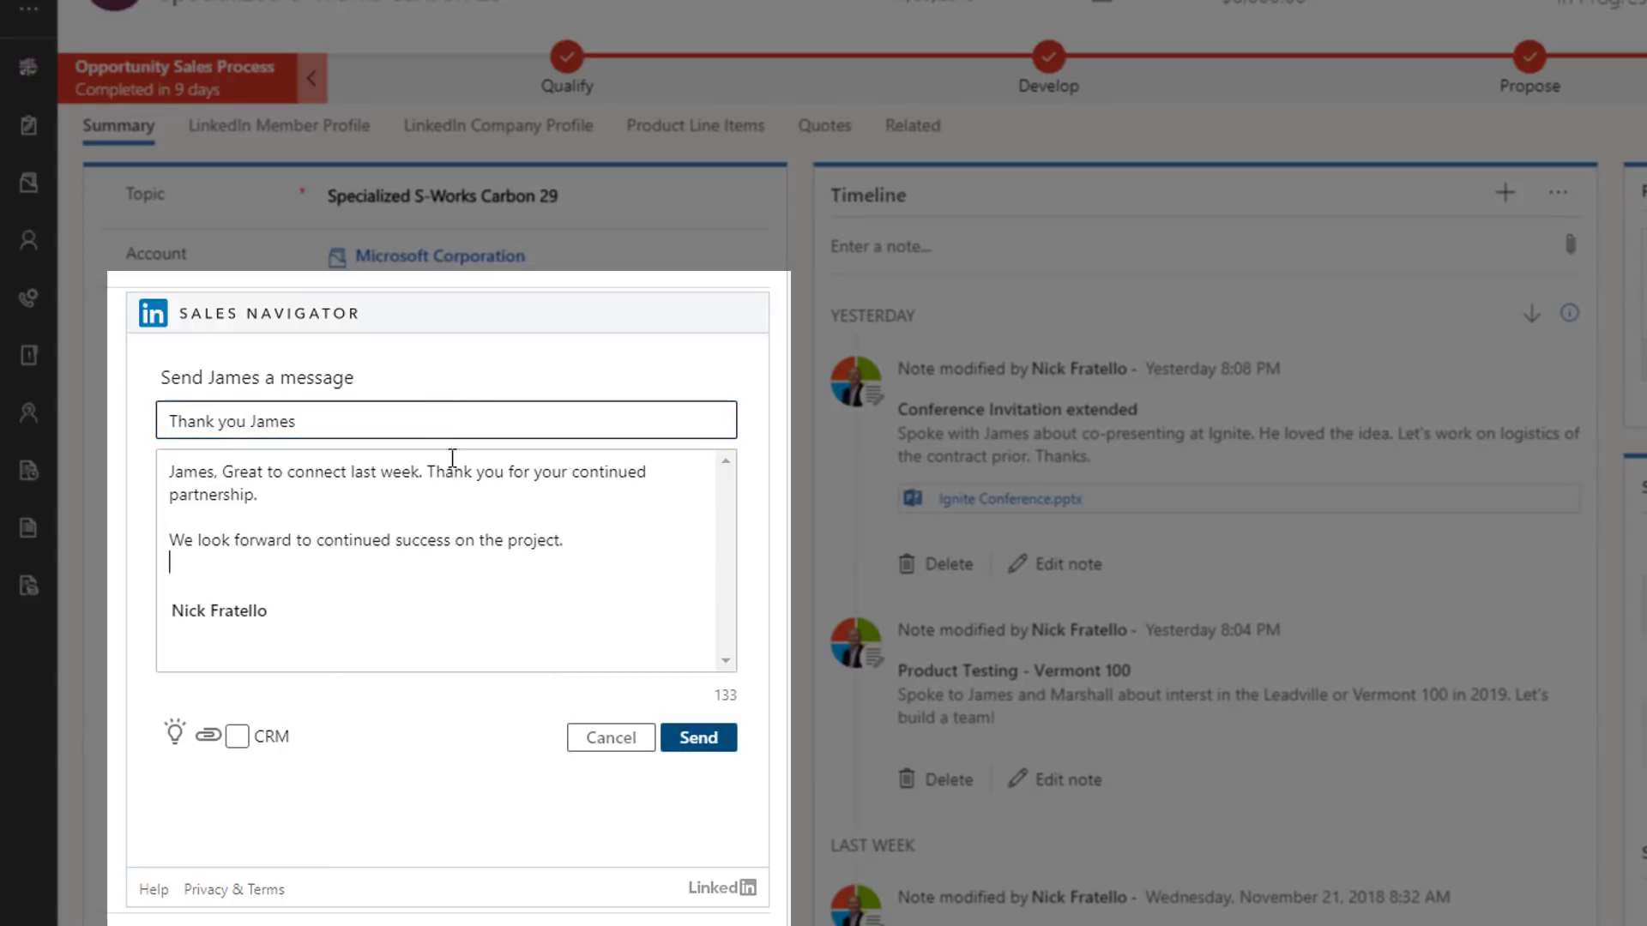
{"action": "left_click", "coordinate": [238, 736]}
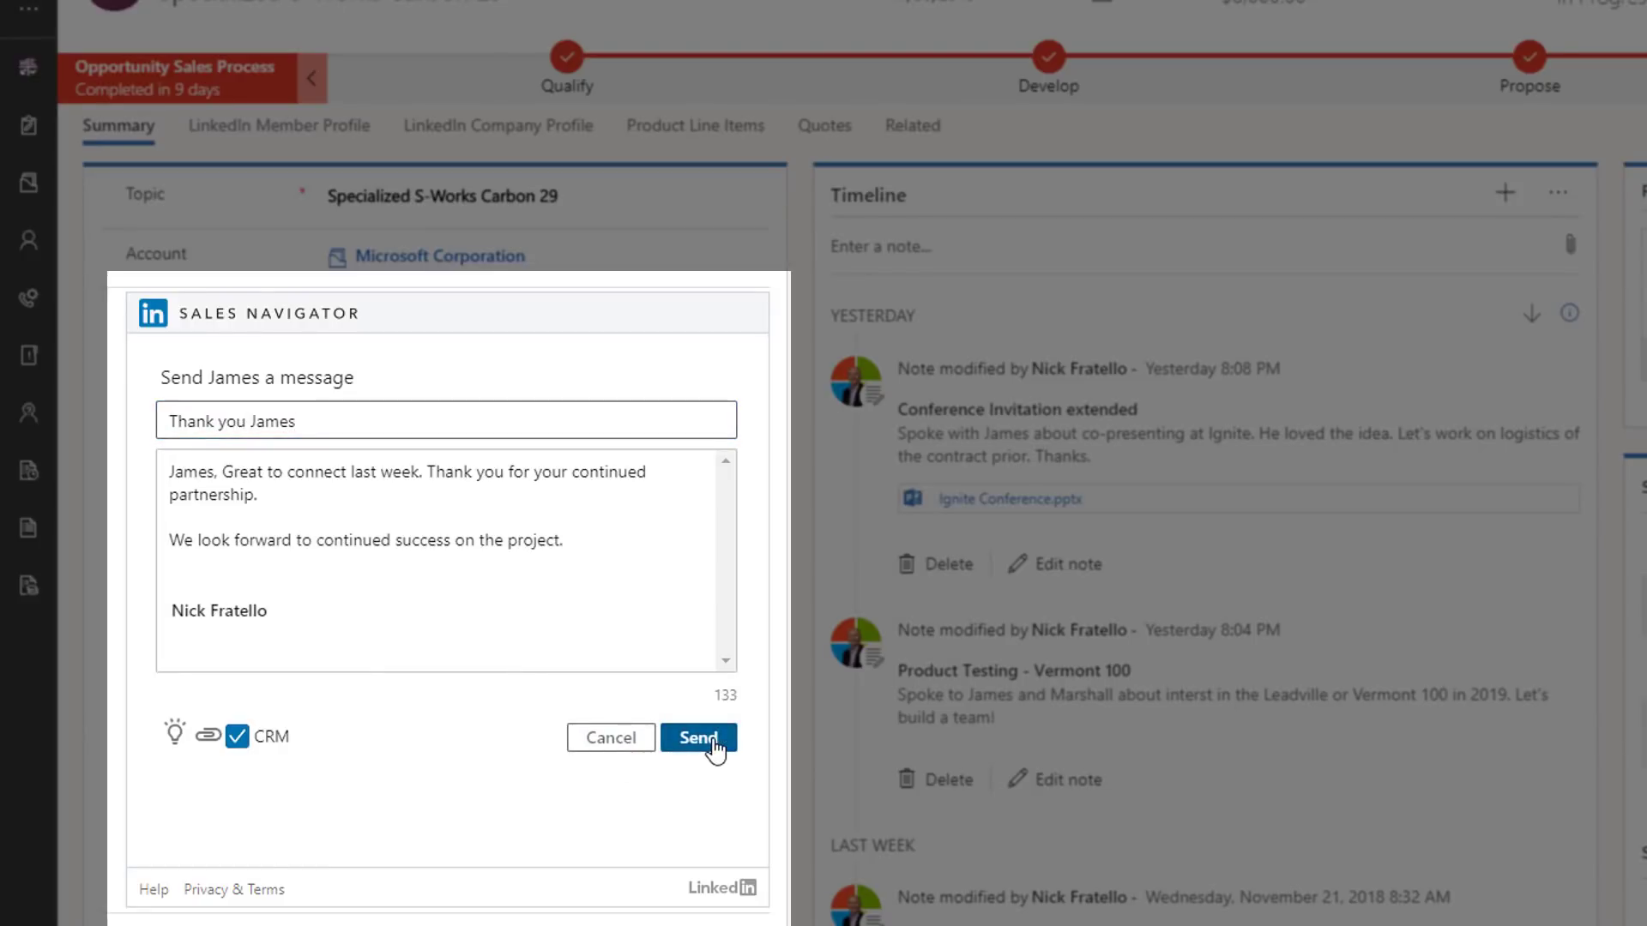
{"action": "left_click", "coordinate": [698, 739]}
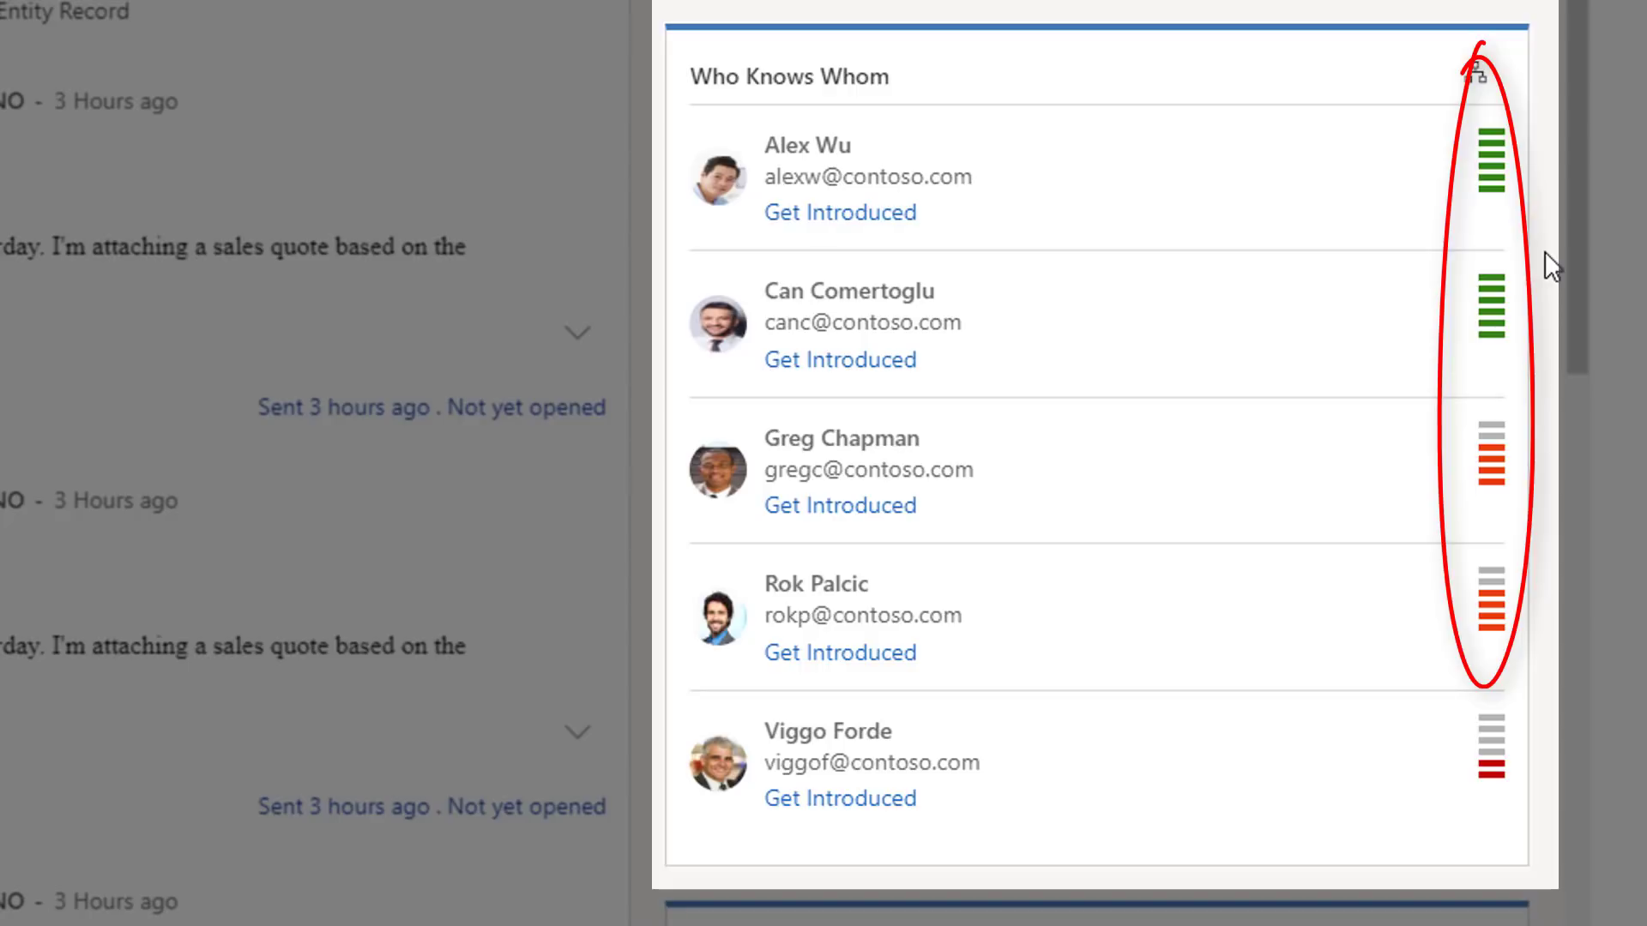
Show Who Knows Whom as a graph and request an introduction from the strongest-connected colleague
{"action": "left_click", "coordinate": [1476, 86]}
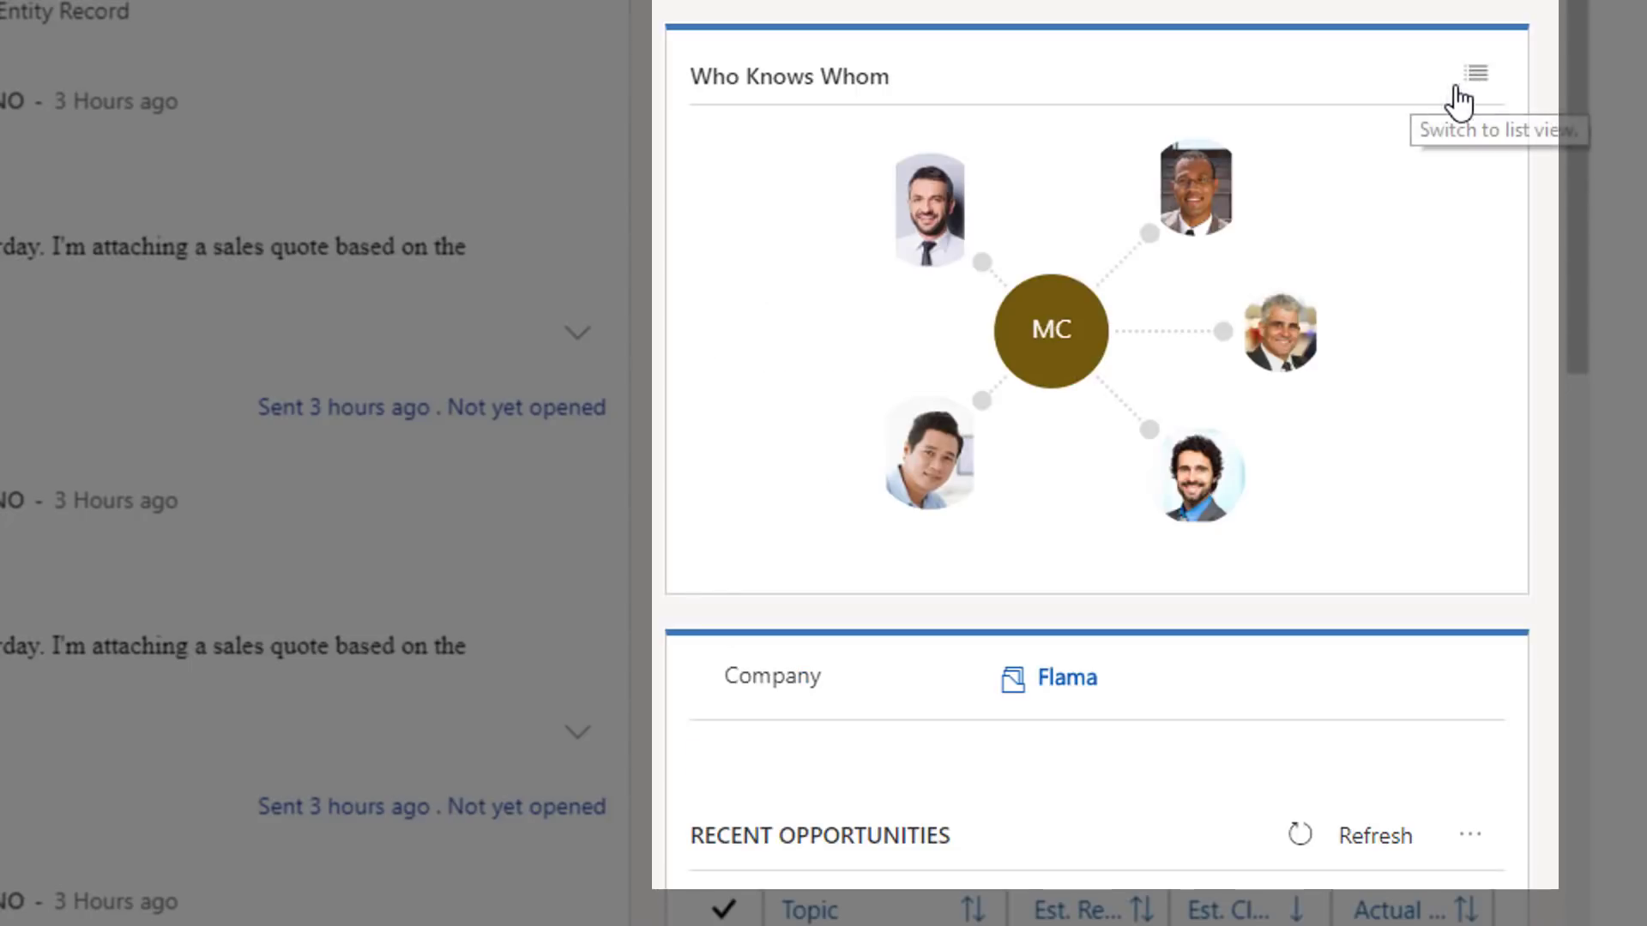
{"action": "left_click", "coordinate": [1199, 193]}
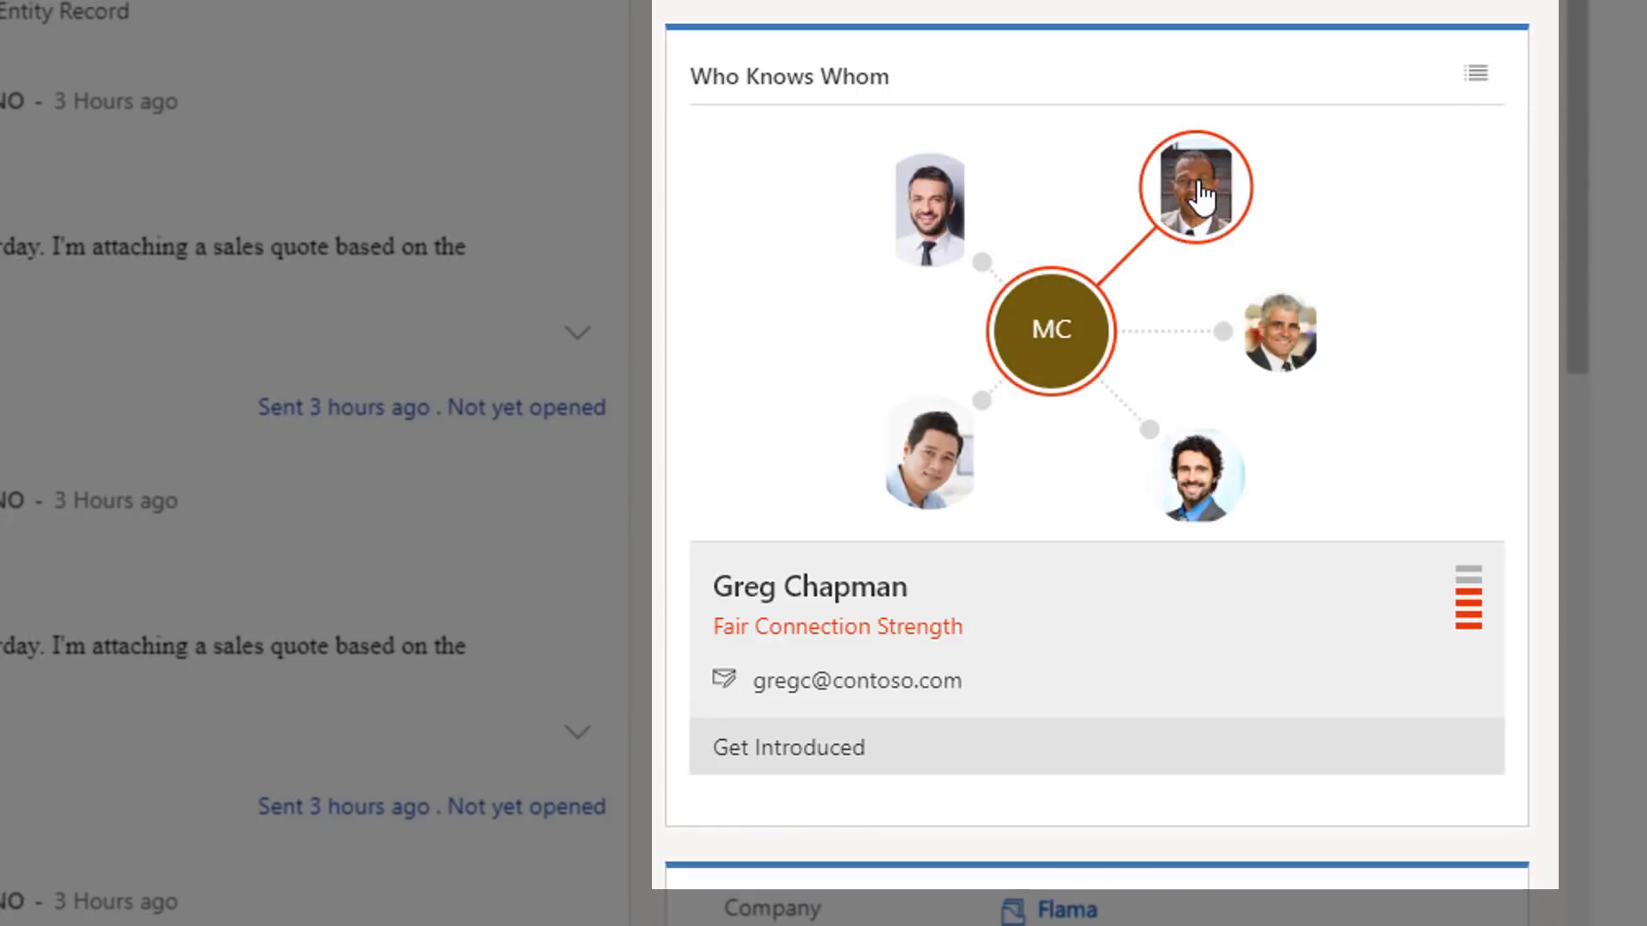
{"action": "left_click", "coordinate": [935, 448]}
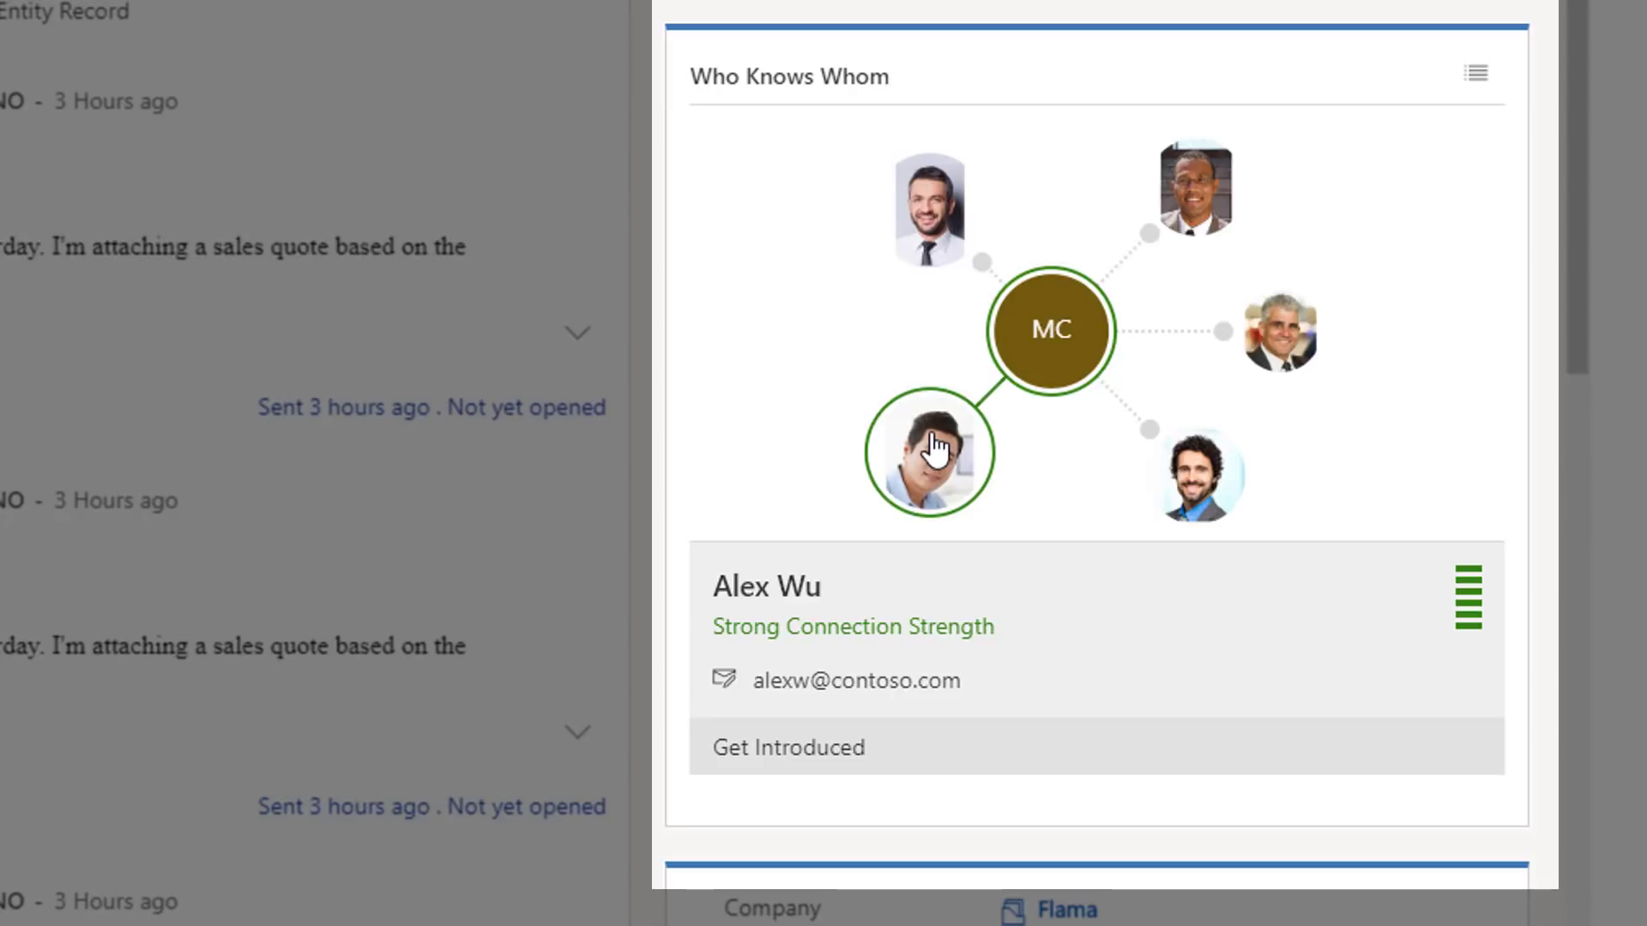
{"action": "left_click", "coordinate": [832, 755]}
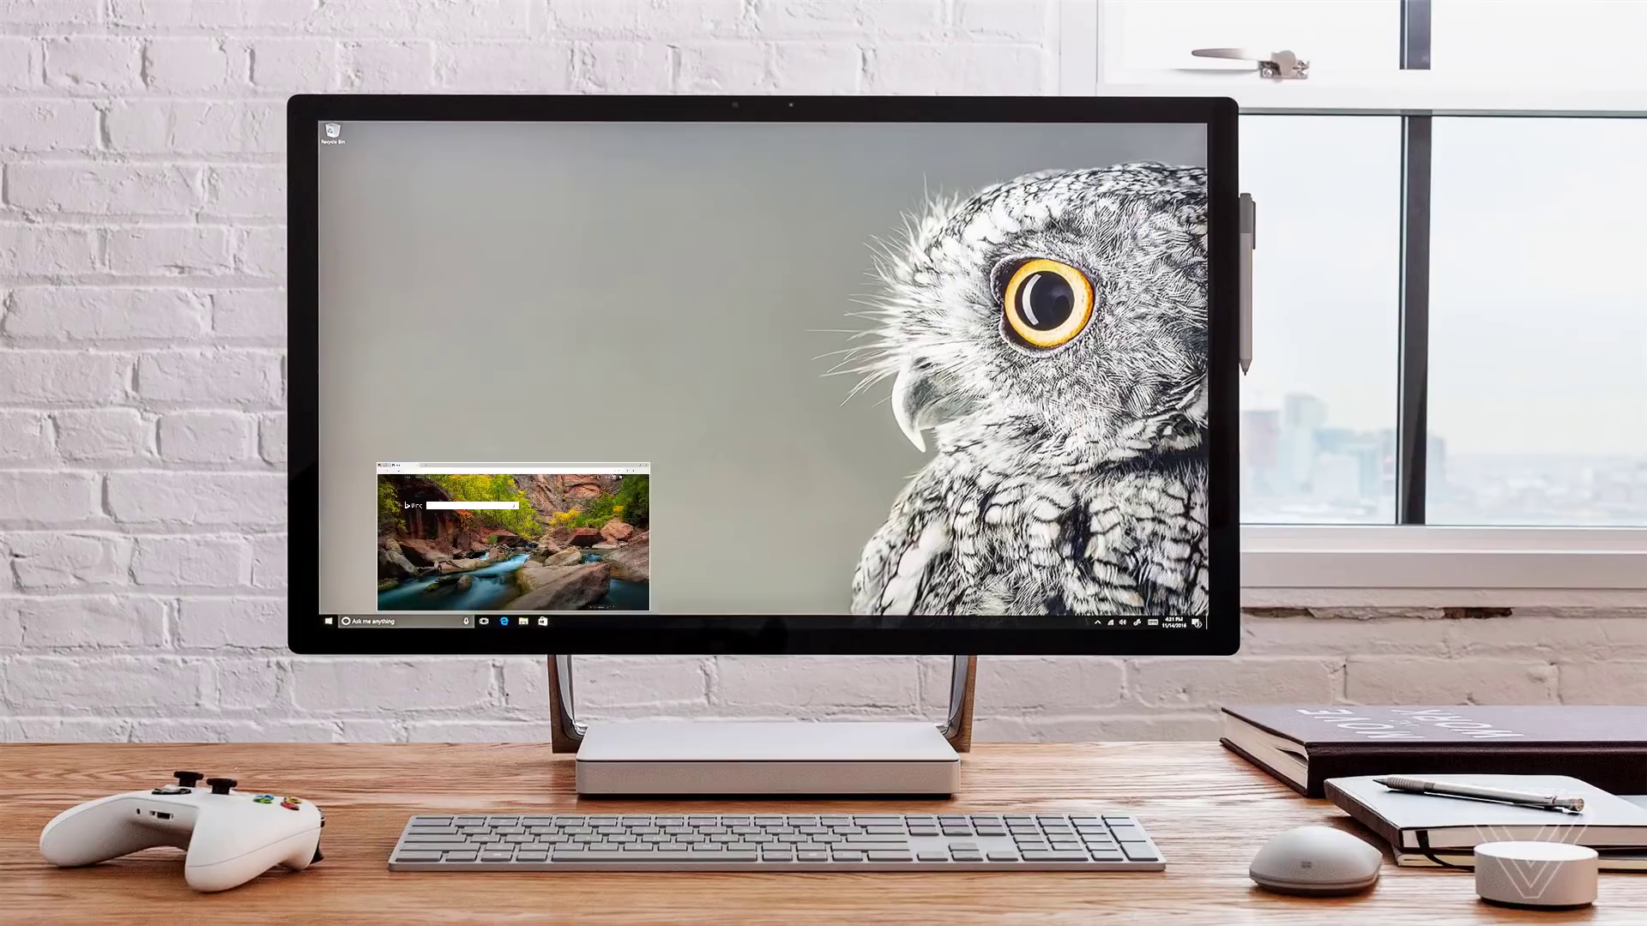
Enter microsoft.com/dynamics365 in the Bing search box
{"action": "type", "text": "microsoft"}
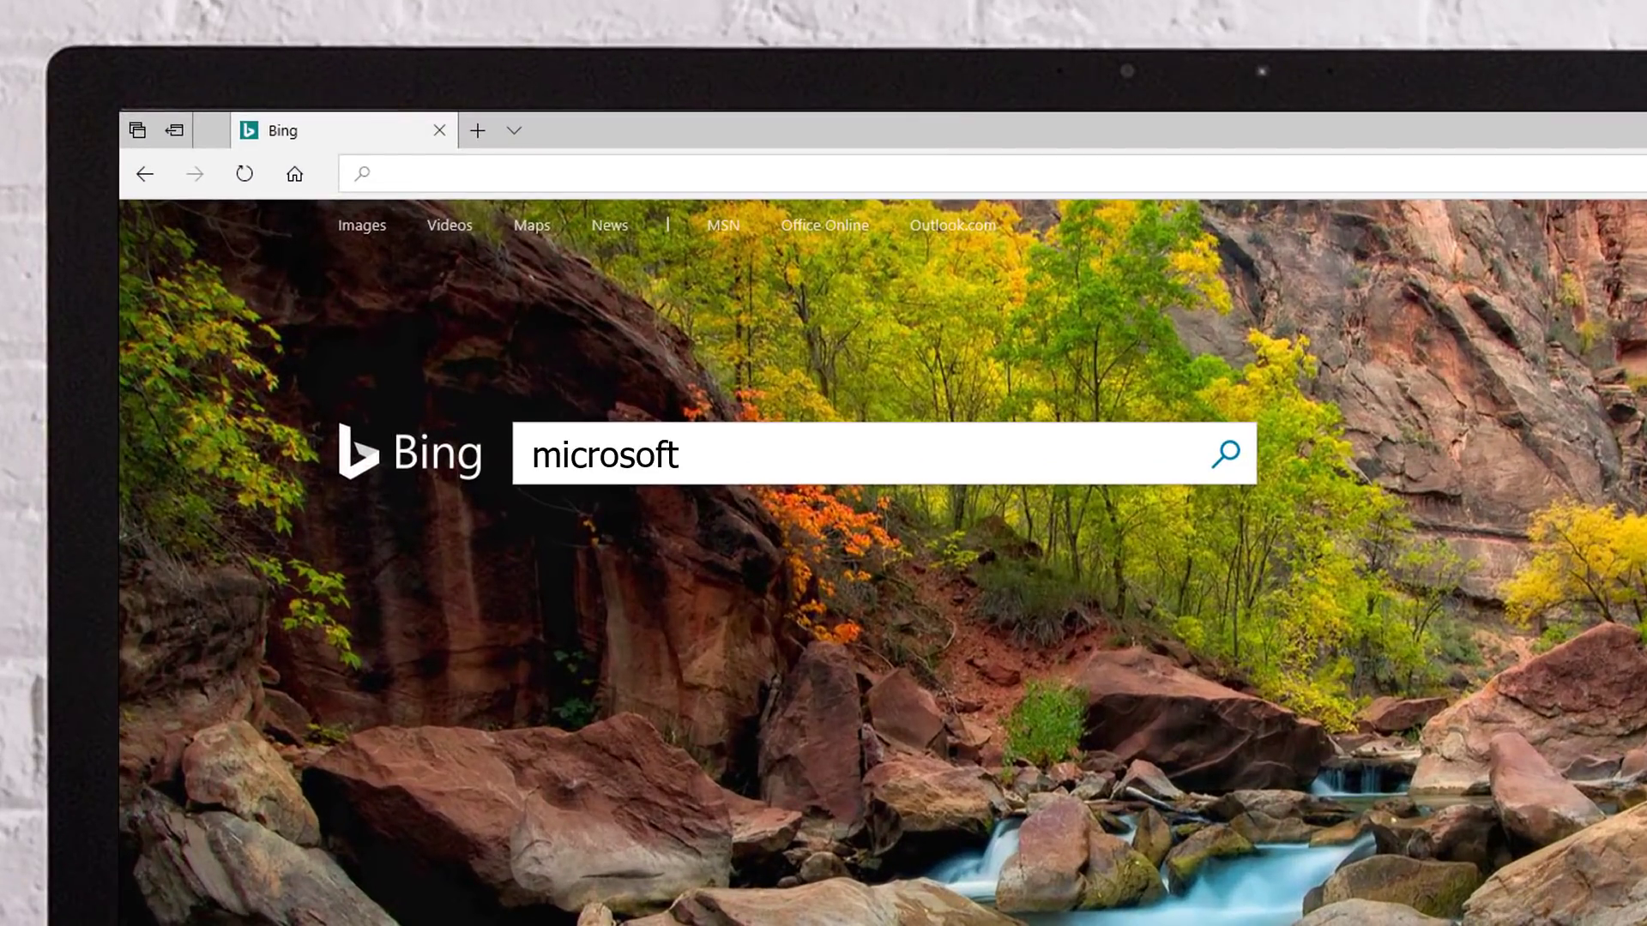
{"action": "type", "text": ".com/dynamics365"}
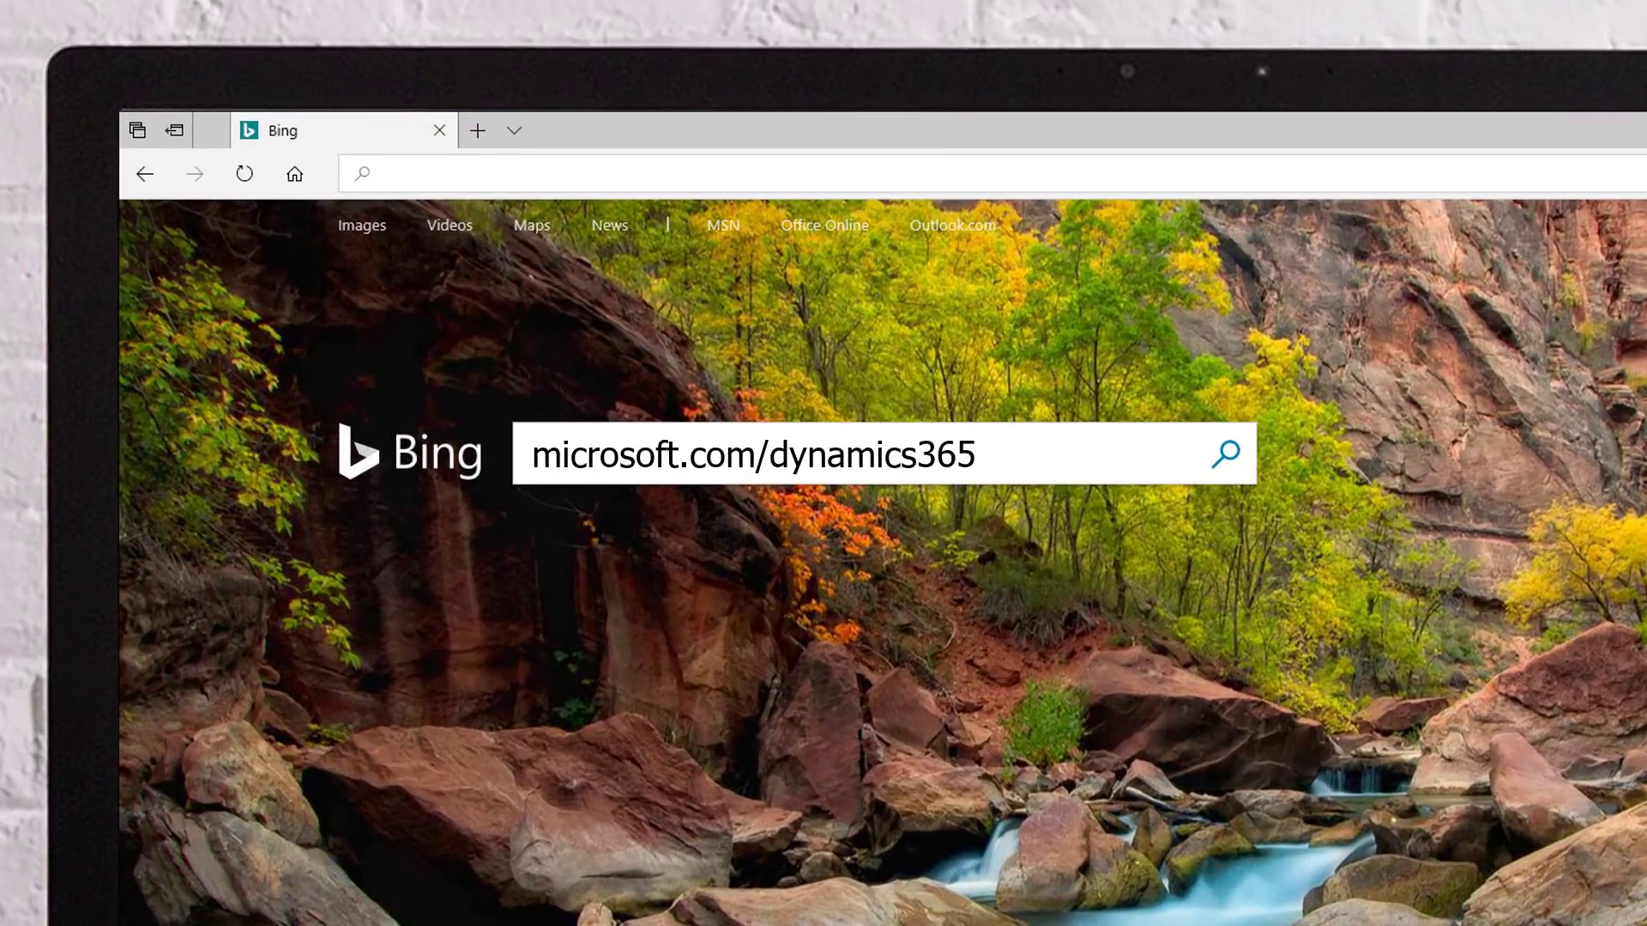